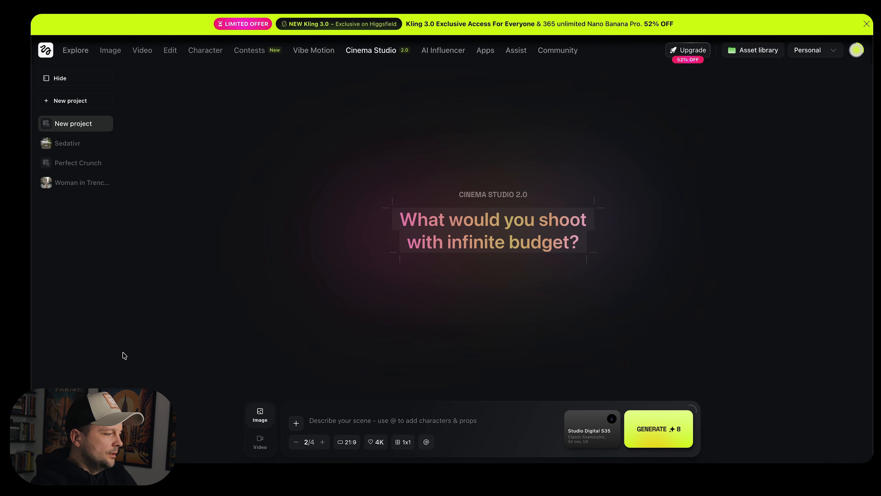
Open the Sedativr project and browse its generated image grids of park benches
click(64, 145)
scroll(426, 214, down, 2)
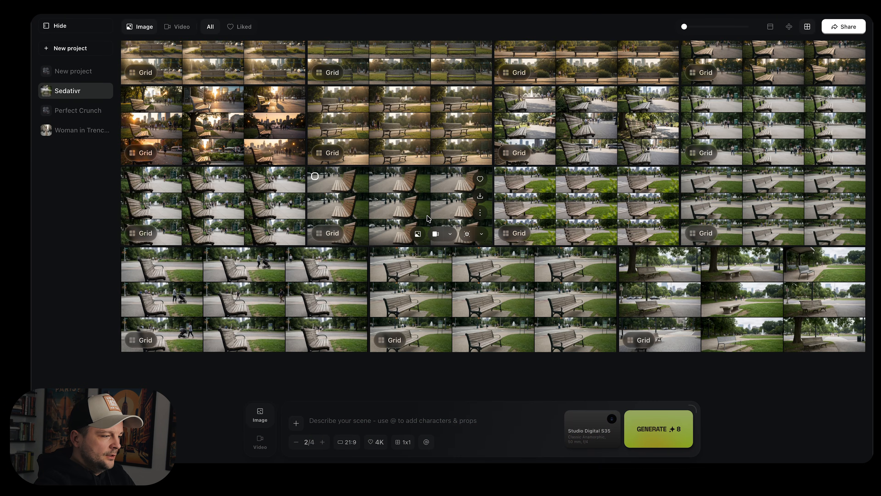
scroll(427, 215, up, 1)
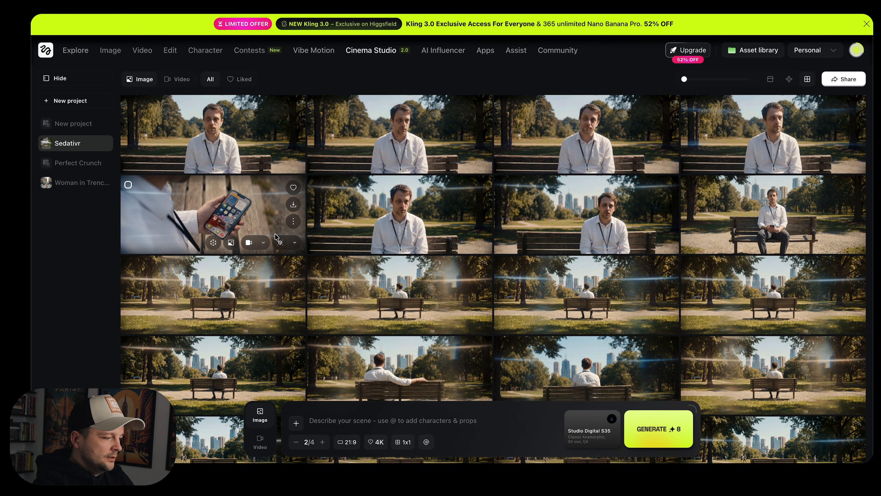
scroll(267, 202, down, 15)
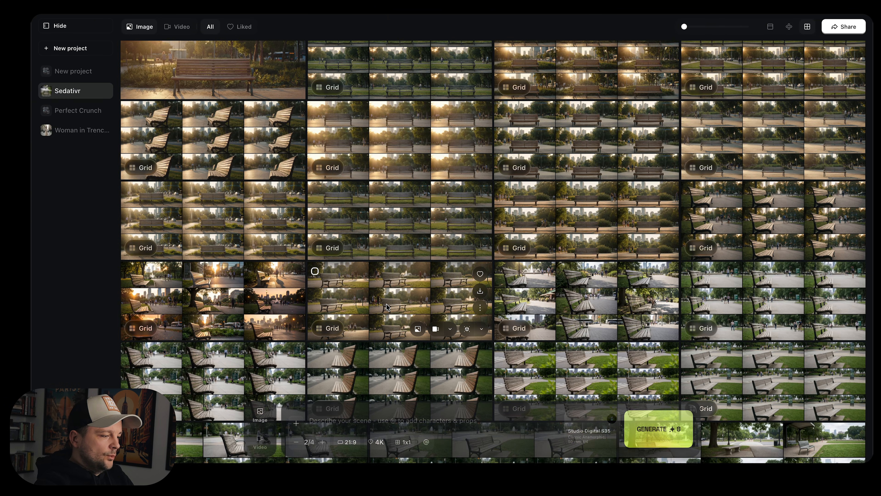
scroll(387, 307, down, 2)
scroll(401, 304, down, 3)
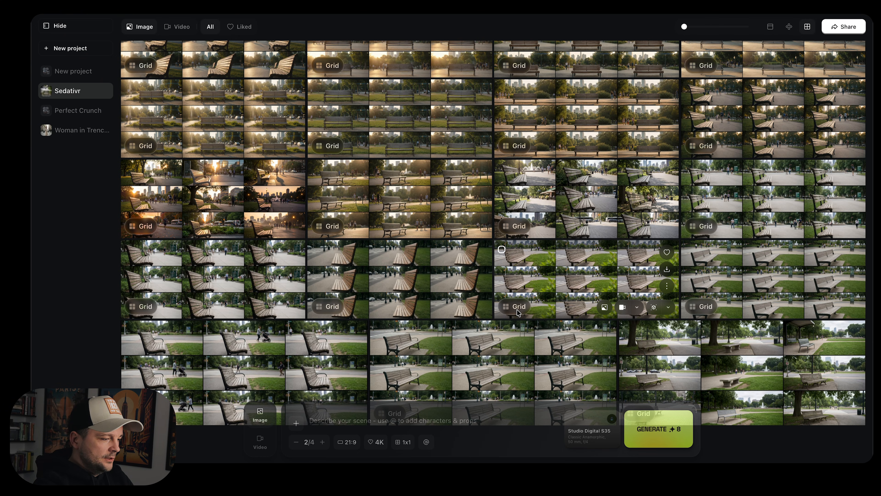
Inspect the prompt and camera details of an empty city-park bench grid image, then browse the project's images
click(559, 284)
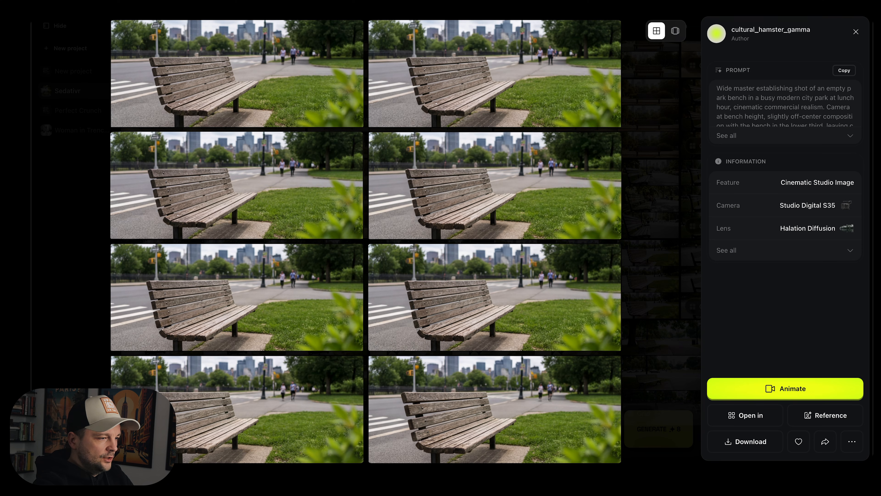
click(856, 32)
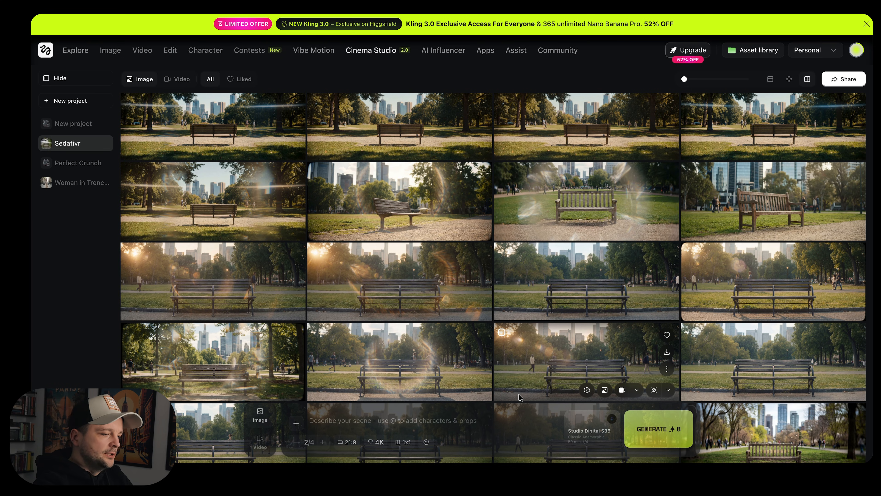
scroll(757, 264, up, 3)
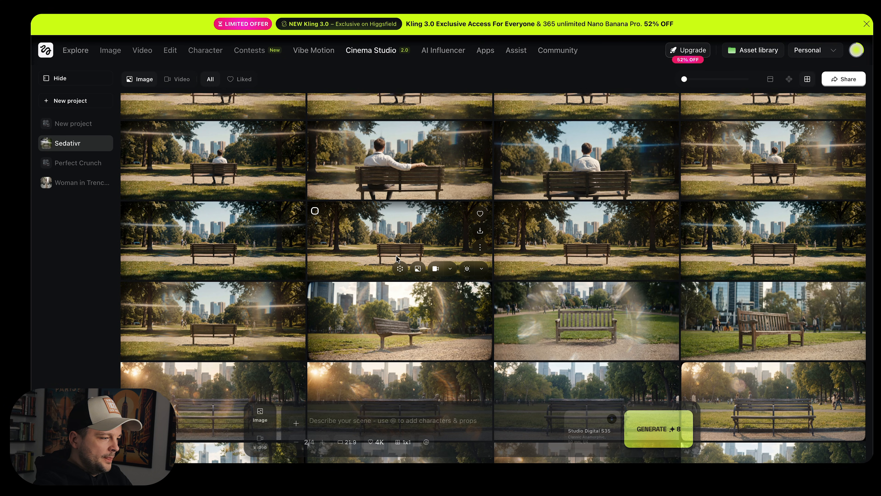
scroll(397, 258, up, 5)
scroll(486, 295, down, 10)
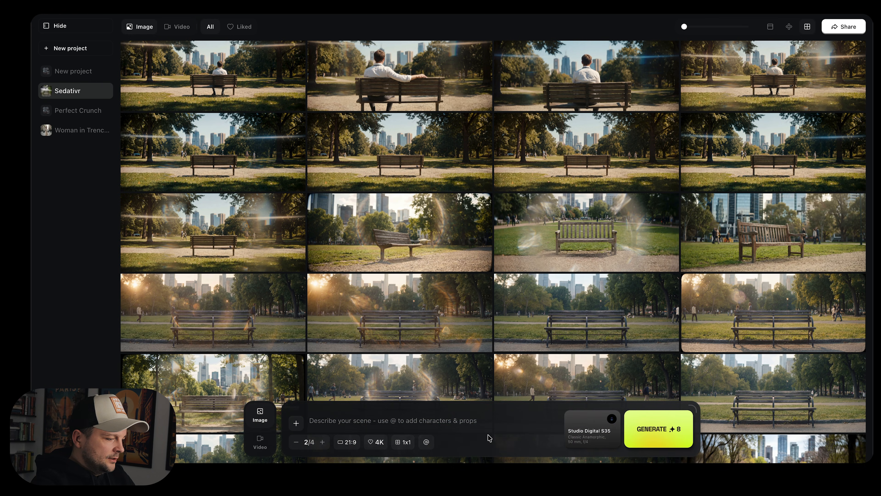
Switch the camera setup's lens from the current anamorphic lens to Compact Anamorphic
click(592, 434)
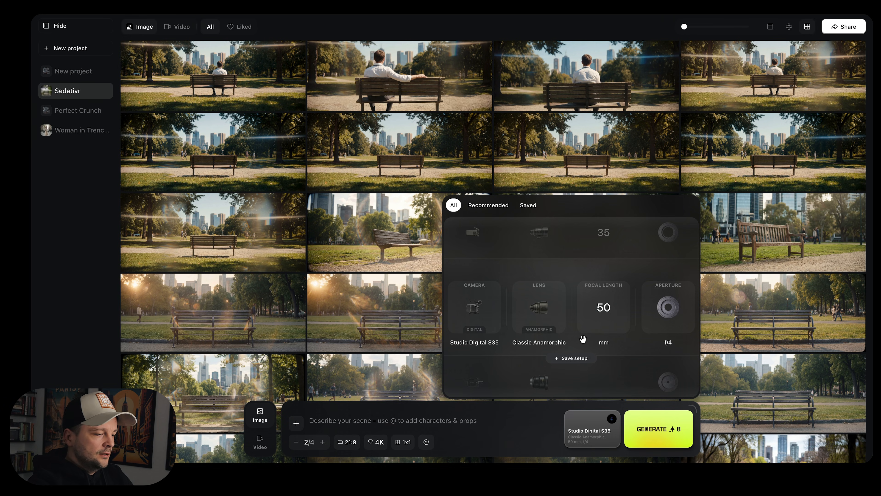
scroll(538, 335, down, 1)
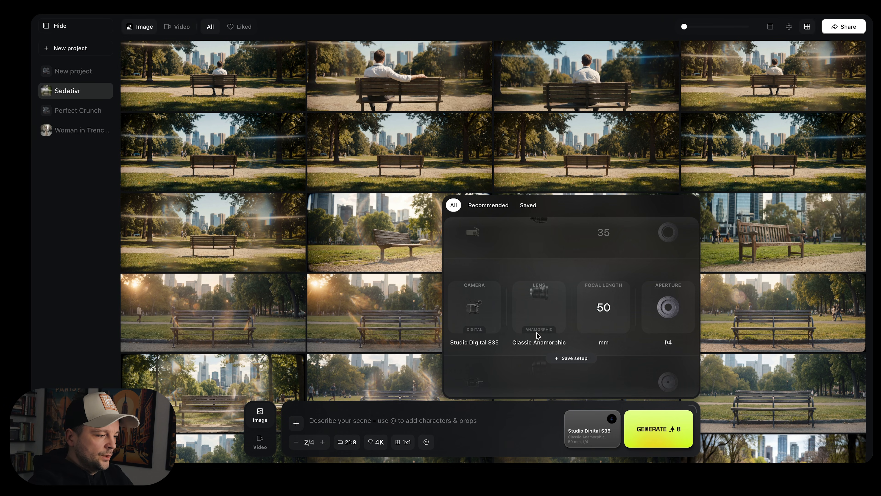
scroll(537, 326, down, 1)
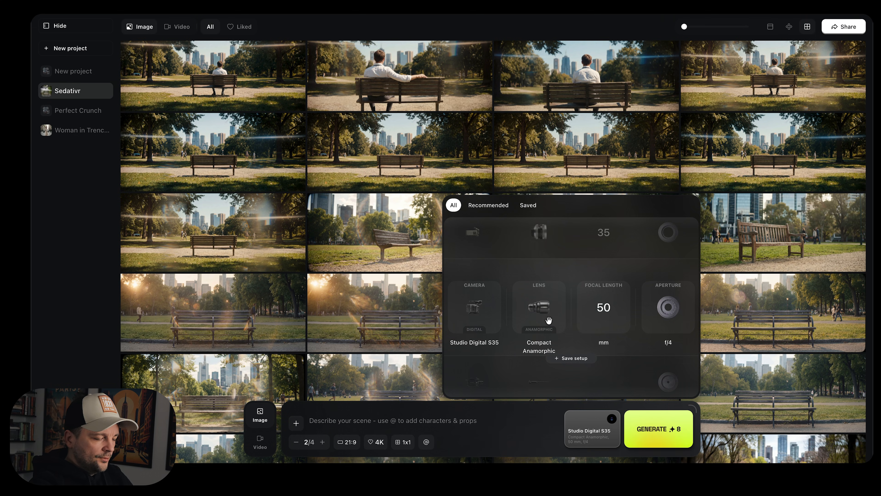
click(364, 243)
Open the details of the empty bench shot in front of the skyline and close them
scroll(364, 243, up, 3)
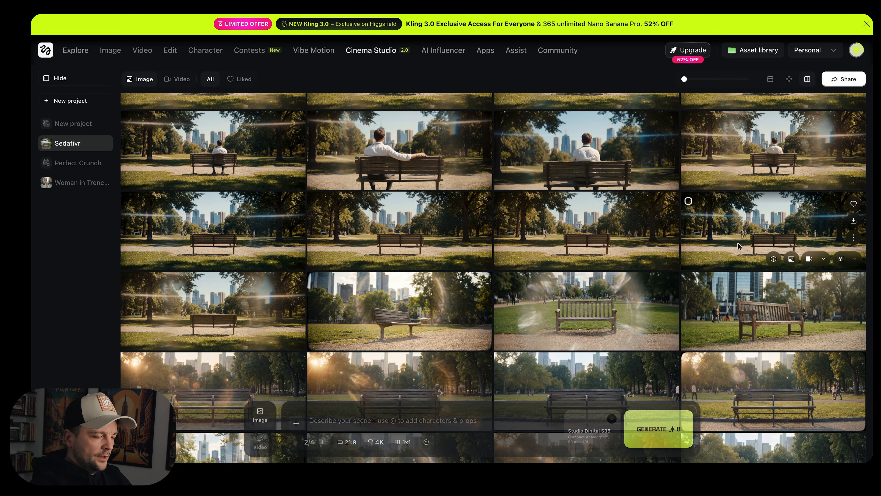
click(587, 239)
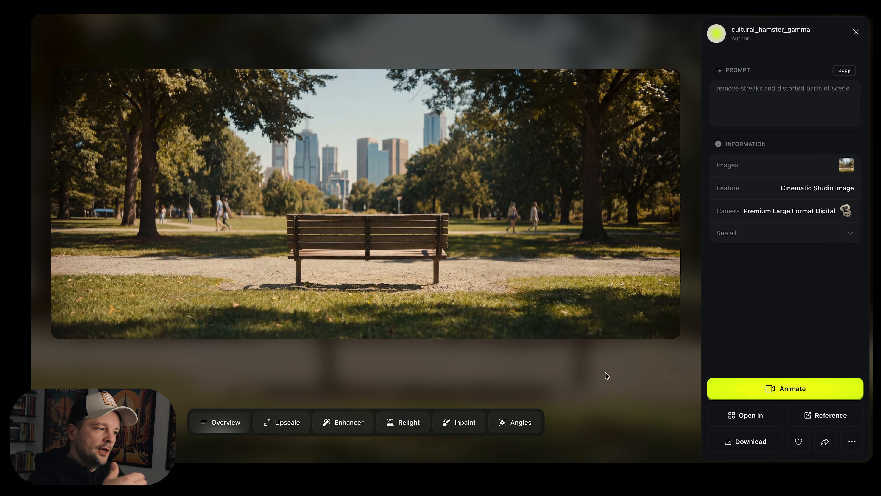
click(605, 372)
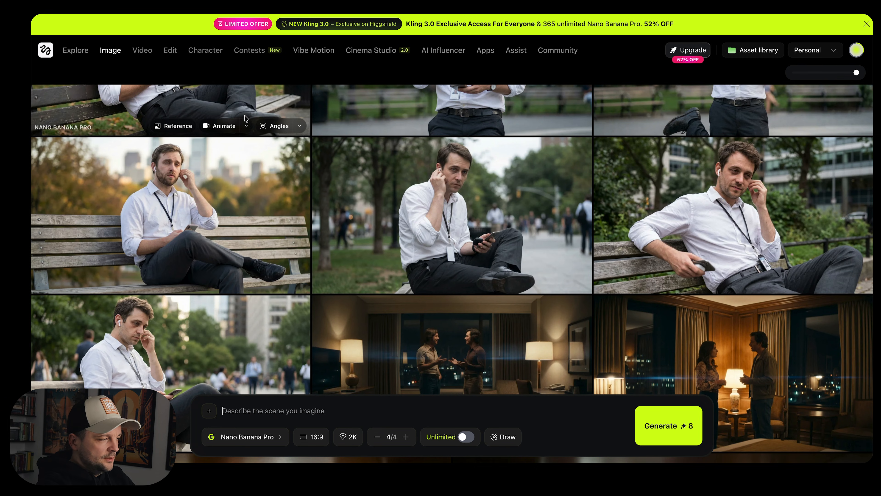
Browse the Nano Banana Pro images of the office worker on park benches in the image gallery
mouse_move(107, 52)
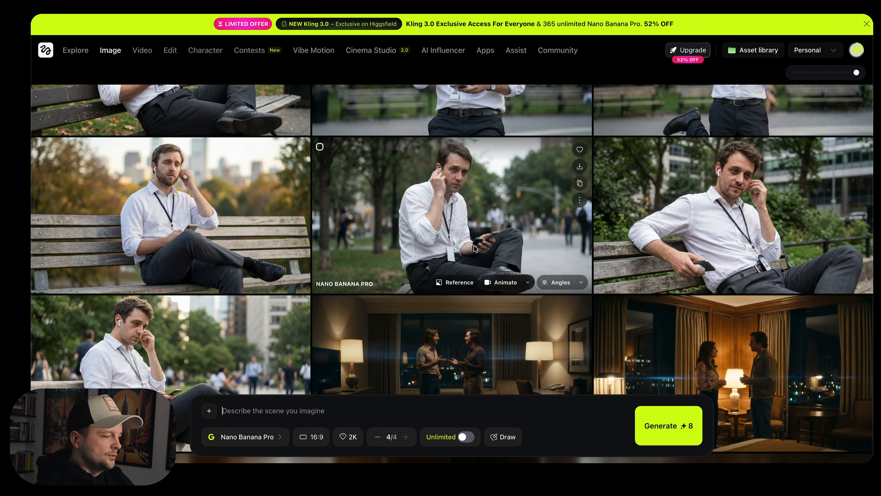
scroll(474, 247, up, 5)
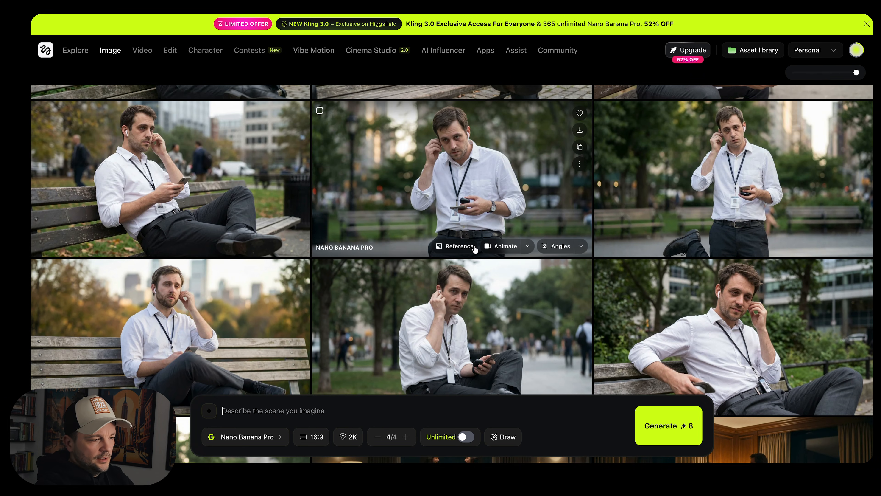
scroll(475, 247, up, 1)
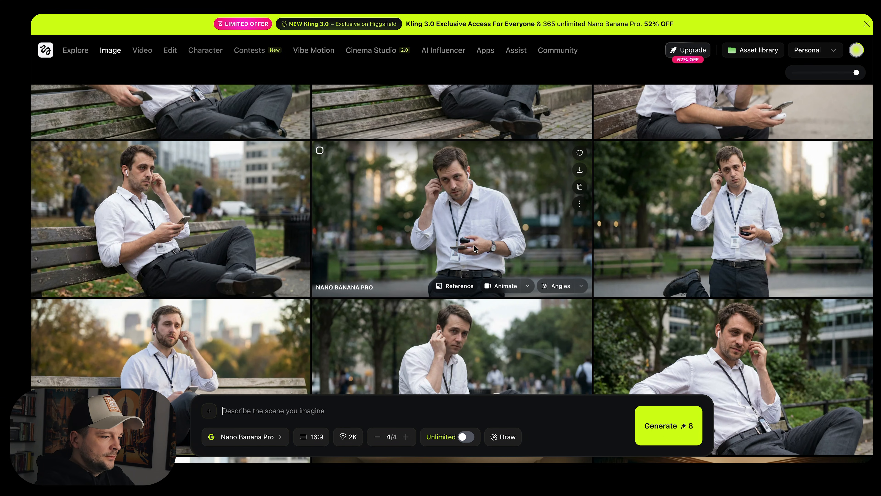
scroll(474, 244, down, 8)
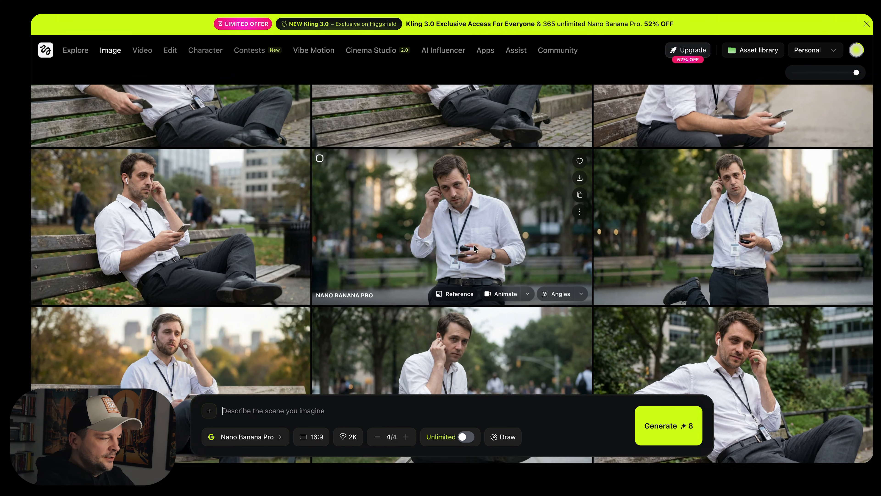
scroll(475, 247, up, 2)
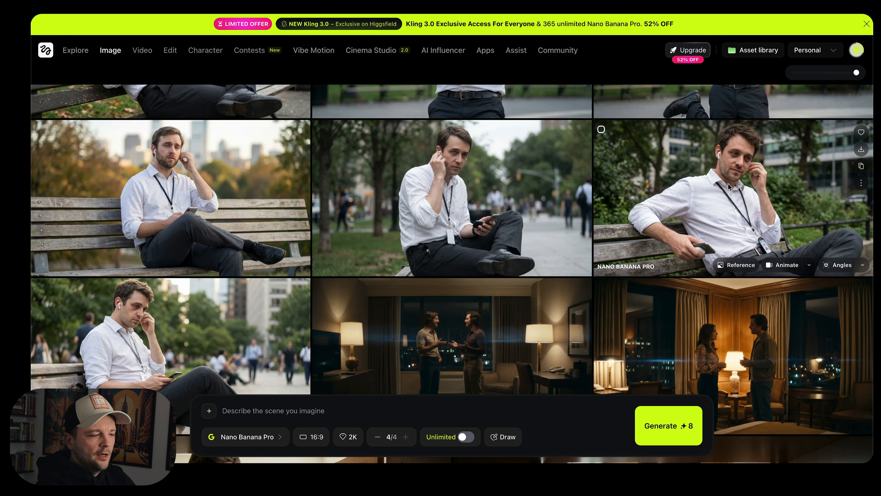
scroll(680, 135, up, 5)
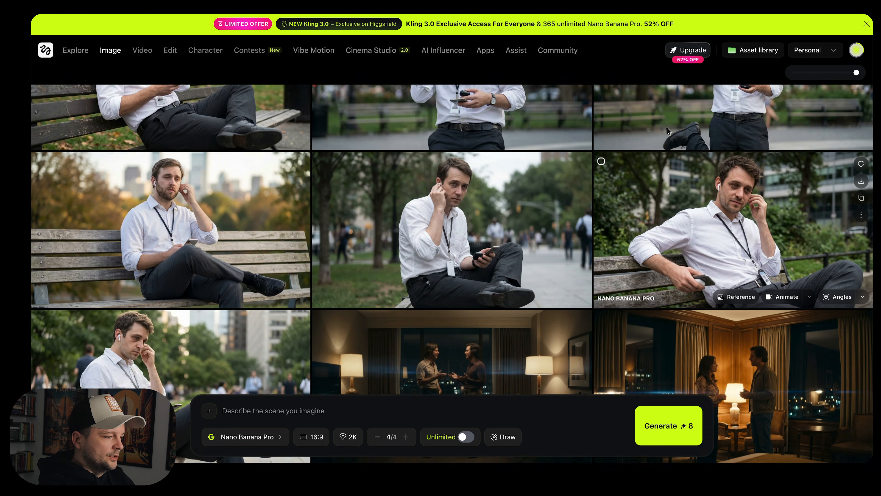
scroll(667, 131, up, 1)
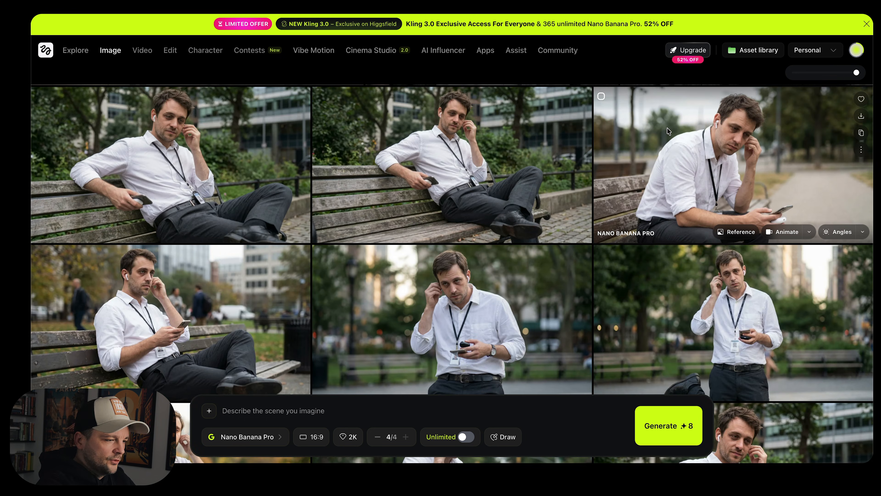
scroll(667, 131, up, 1)
scroll(667, 131, down, 2)
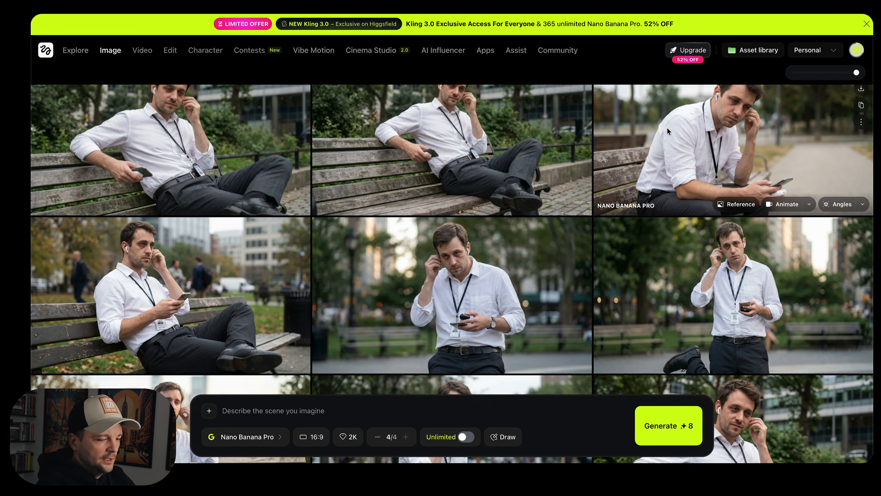
scroll(668, 128, down, 2)
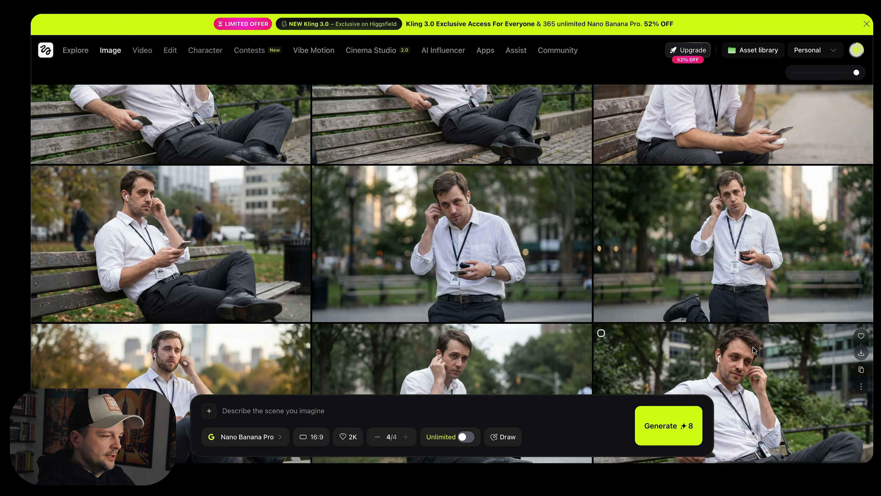
scroll(752, 347, up, 10)
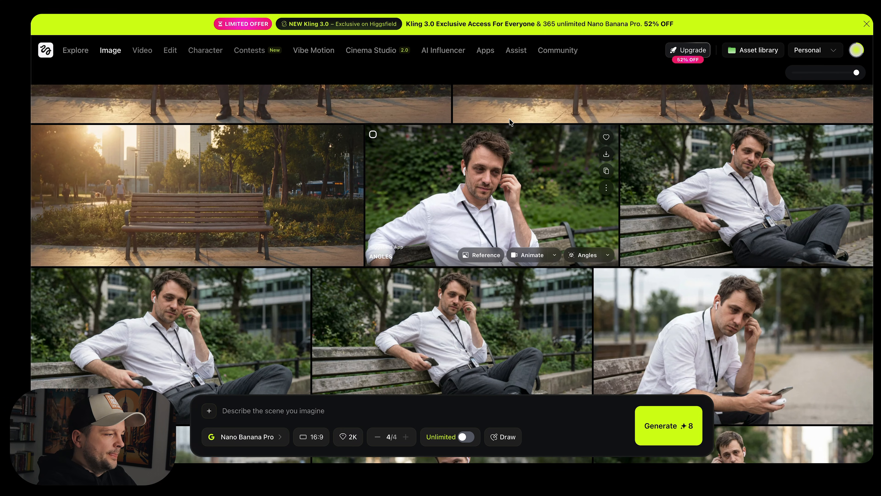
Review the empty-bench opening shot in the edit timeline and in the generated video's details
click(376, 53)
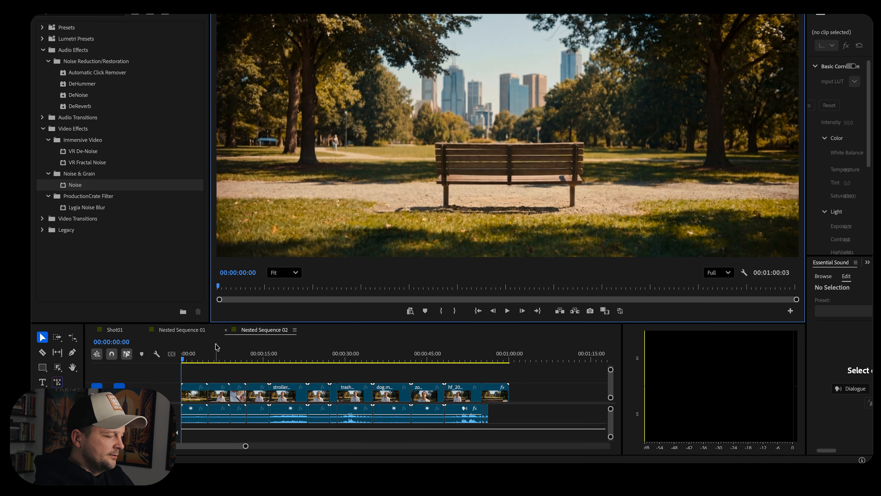
click(178, 361)
mouse_move(178, 361)
mouse_down()
mouse_move(200, 361)
mouse_move(188, 360)
mouse_up()
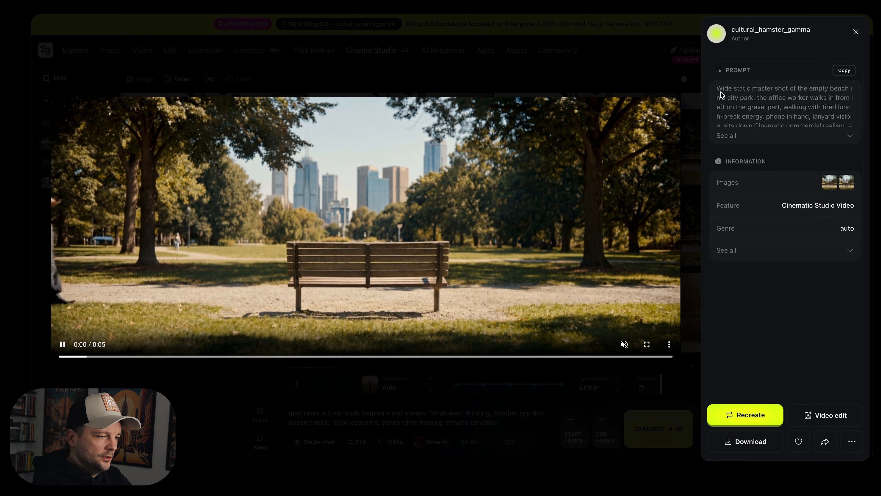
click(856, 32)
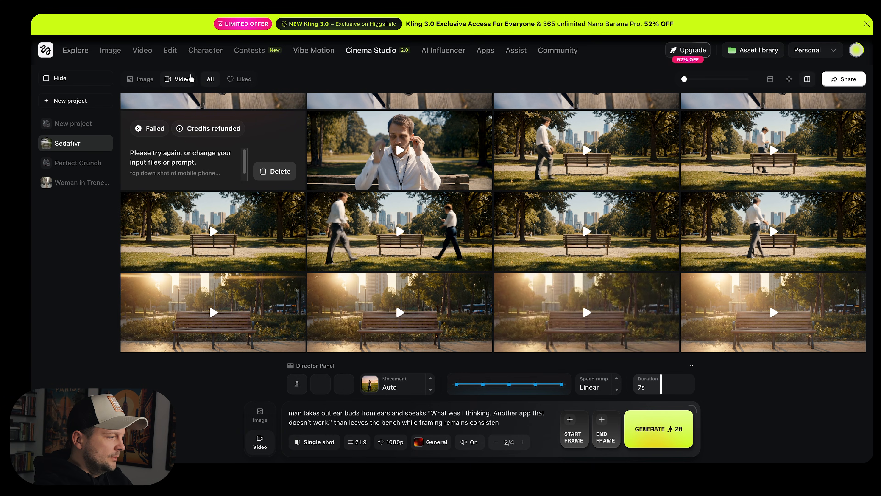
Filter the project to images and inspect the man-on-bench shot's prompt and its reference image
click(140, 78)
scroll(316, 220, down, 3)
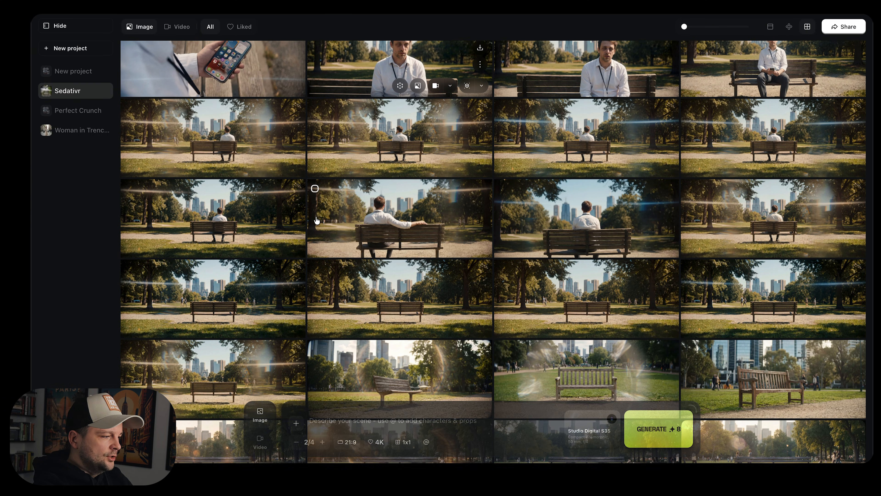
scroll(316, 220, down, 1)
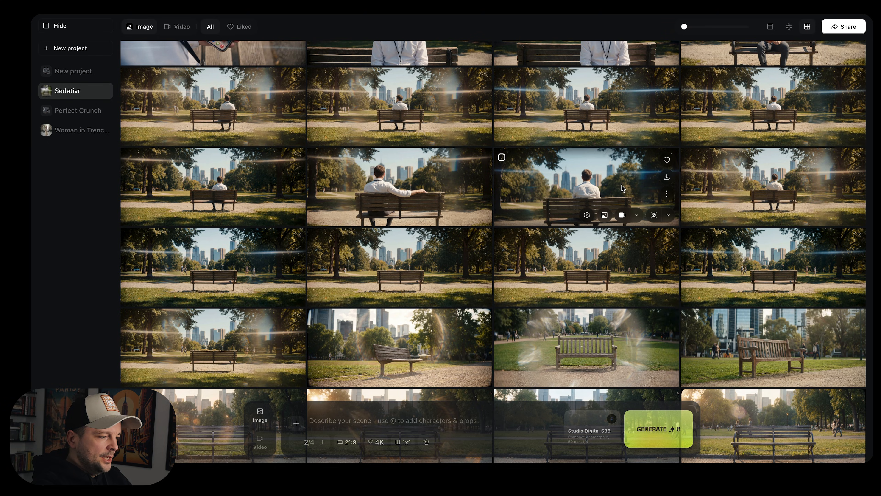
click(240, 190)
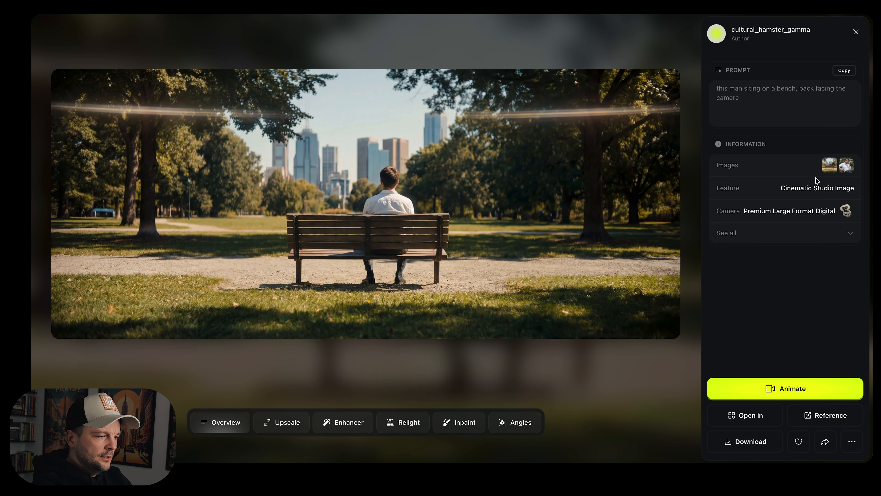
click(845, 168)
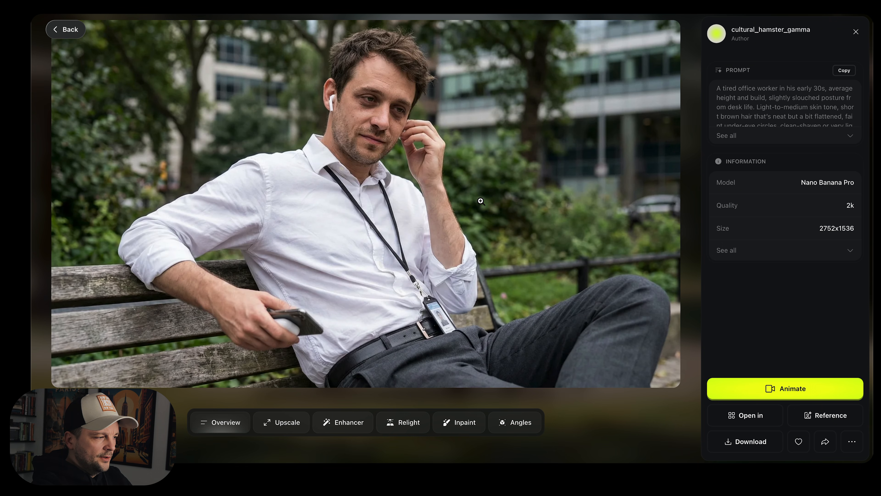
click(855, 32)
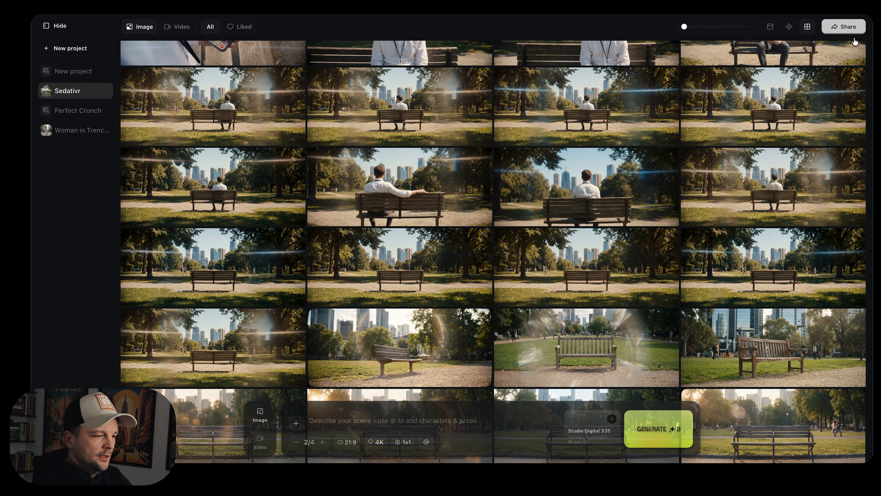
click(243, 193)
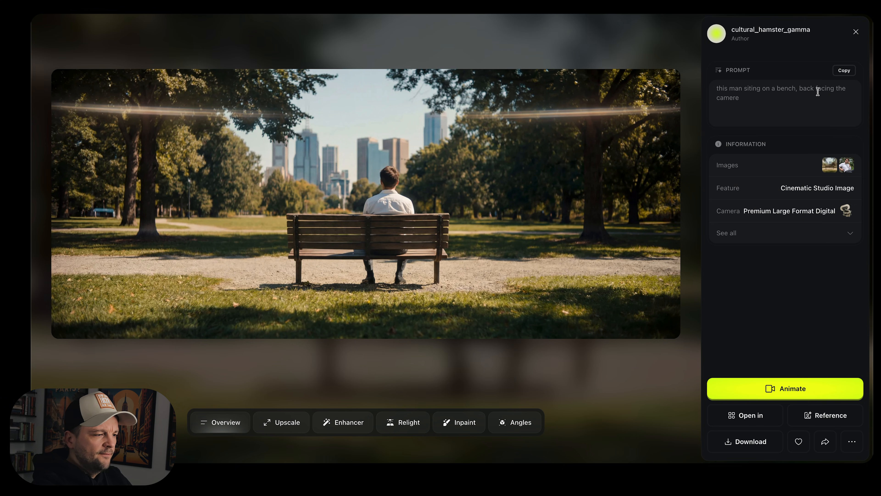
click(856, 32)
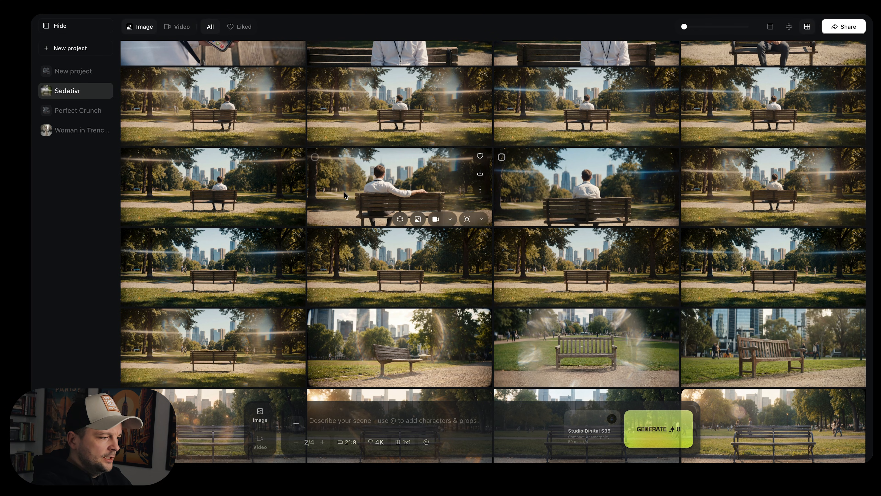
scroll(586, 187, up, 3)
mouse_move(170, 50)
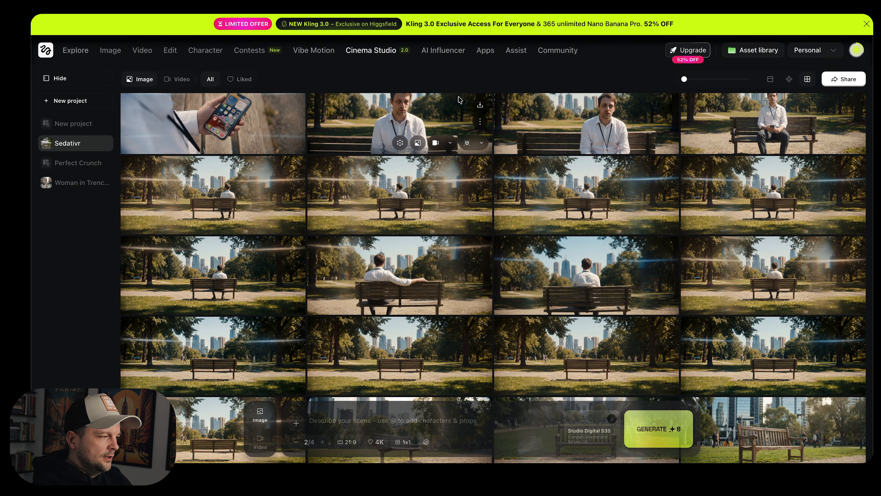
Compare the project's generated videos with the ear-bud shot in the edit timeline, then return the gallery to images
click(177, 79)
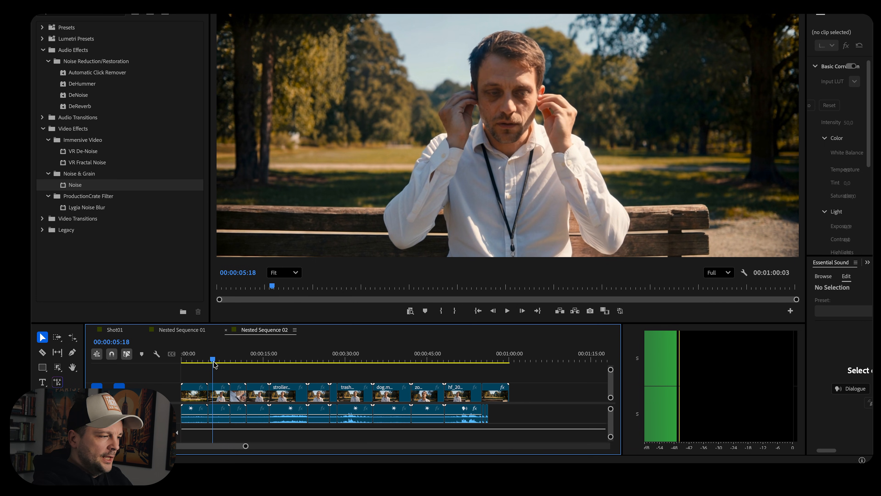
drag(213, 364, 216, 364)
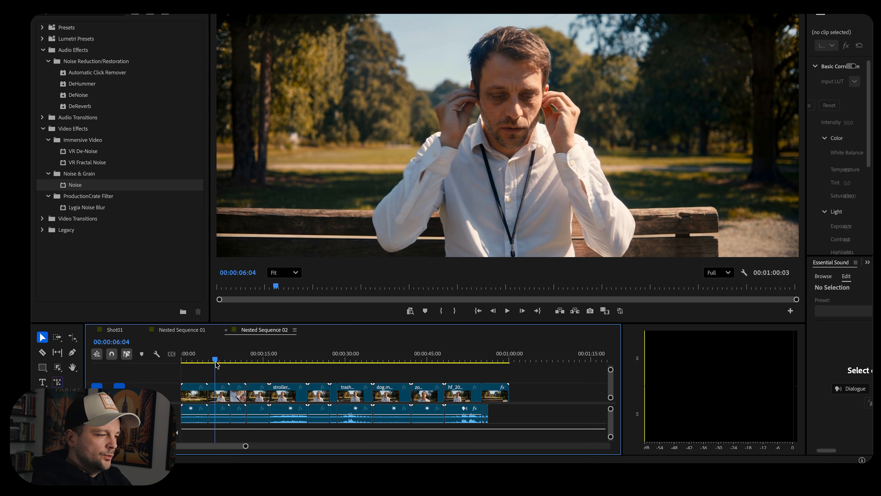
key(ctrl+Up)
click(368, 347)
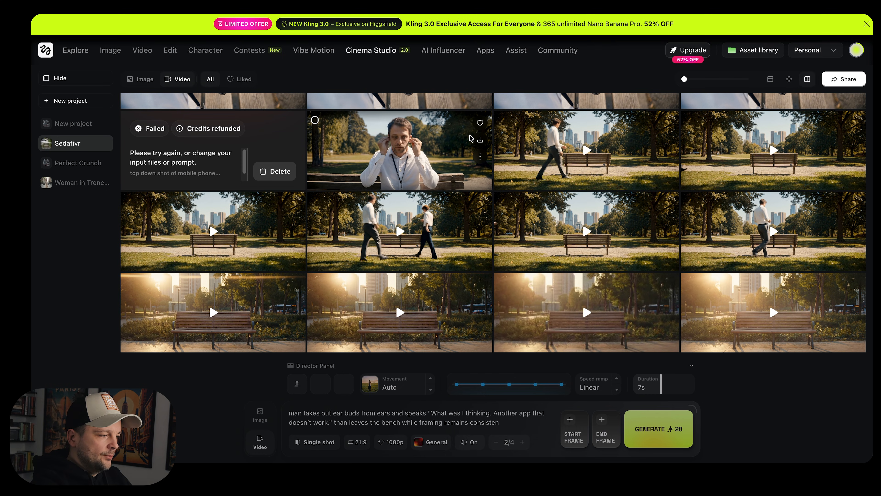
click(143, 80)
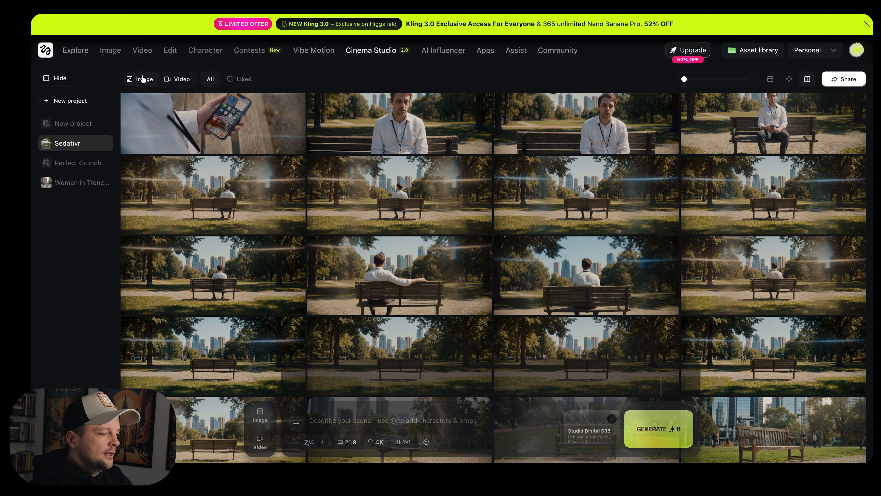
scroll(285, 167, up, 3)
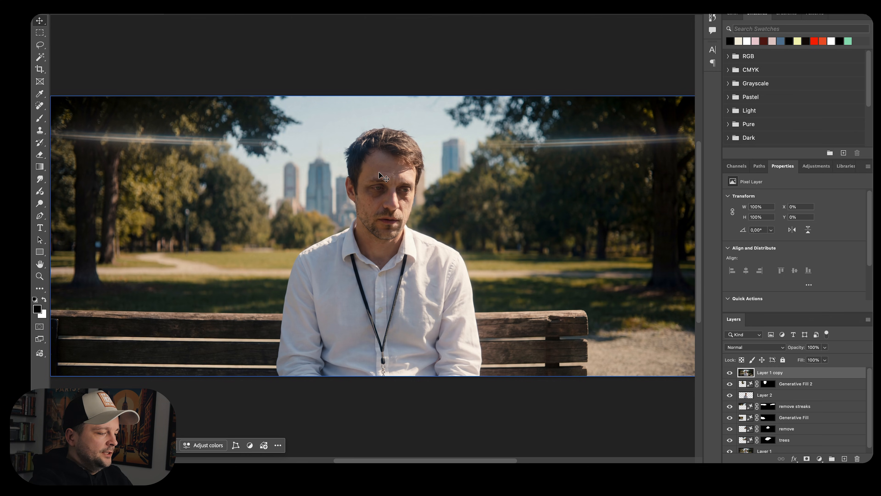
Hide the top 'Layer 1 copy' layer in the bench portrait retouch document
click(730, 373)
click(413, 208)
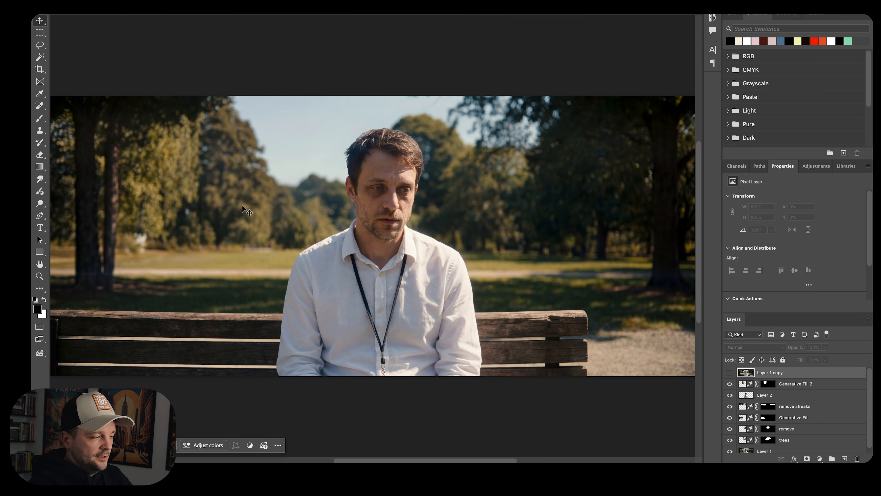
click(490, 354)
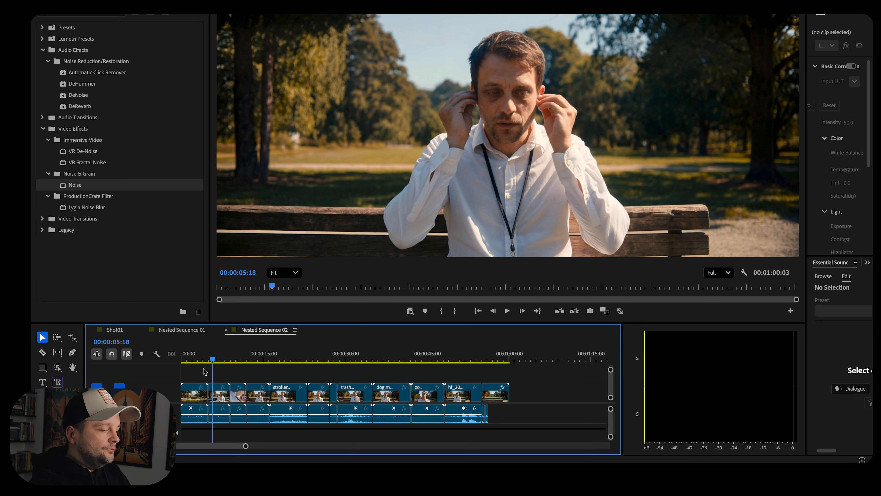
Scrub the edit timeline through the ear-bud shot and the phone close-up
click(216, 360)
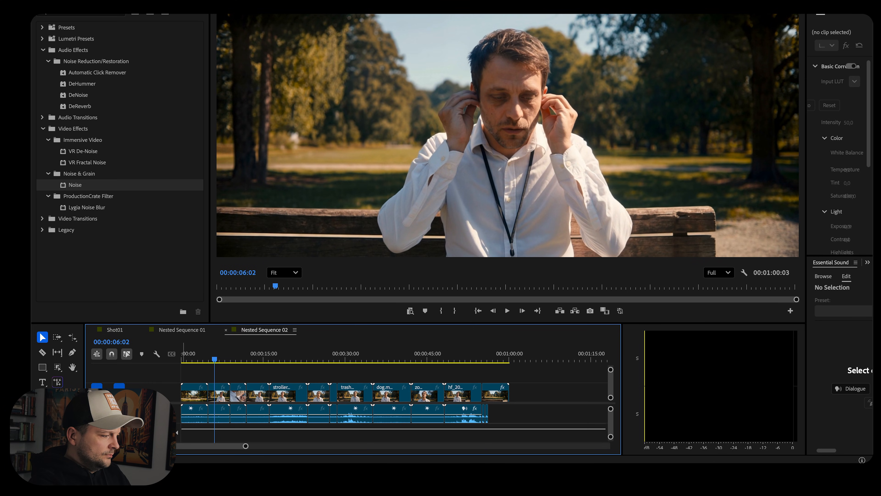
drag(218, 360, 239, 367)
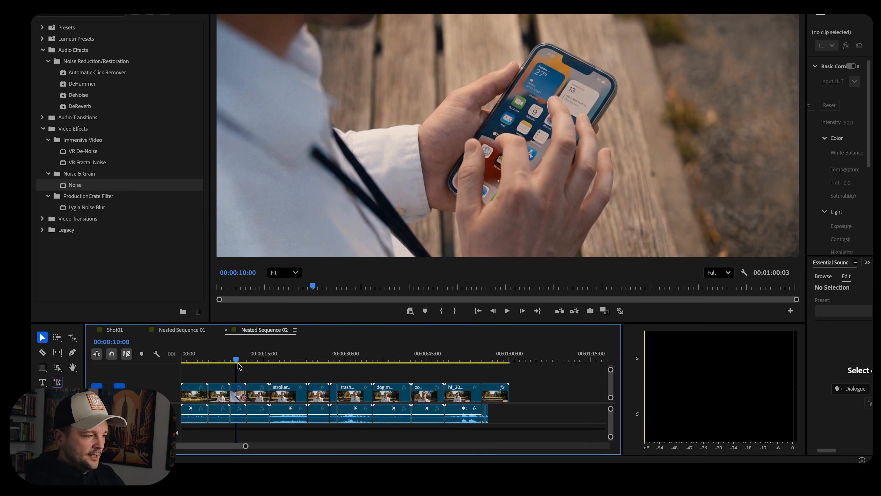
click(235, 359)
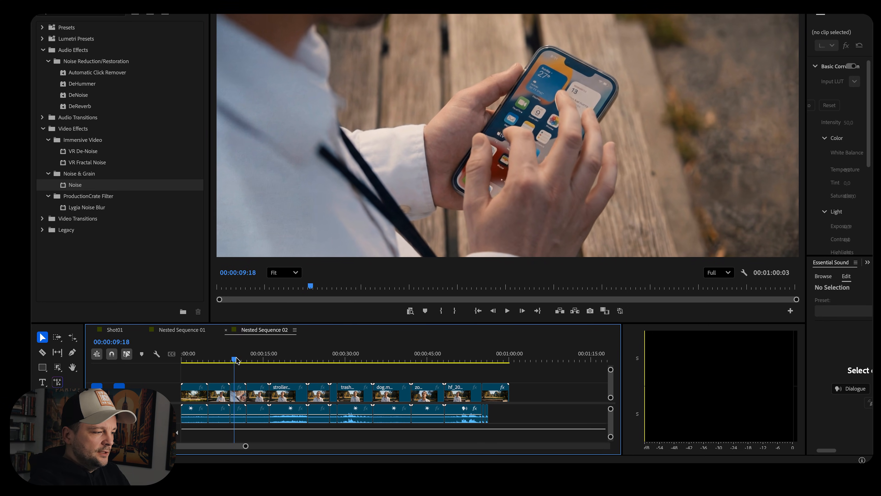
drag(236, 359, 241, 361)
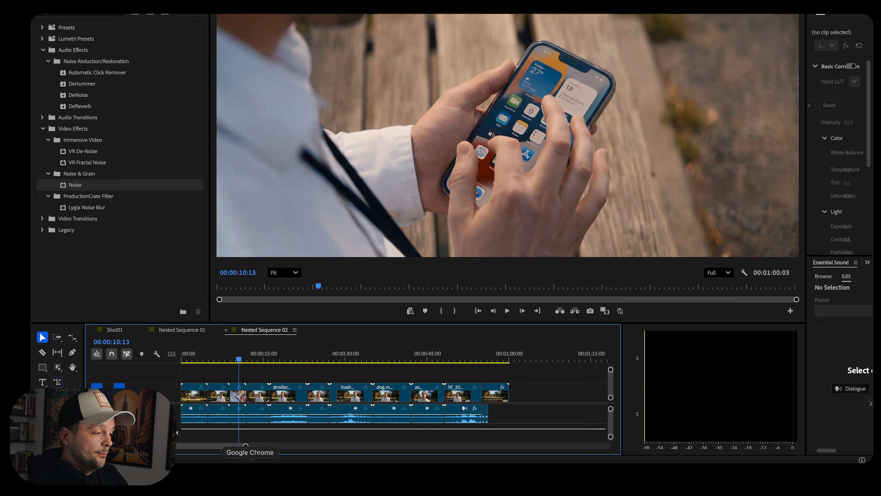
Inspect the phone close-up image, zooming into the phone screen in the retouch document
click(250, 472)
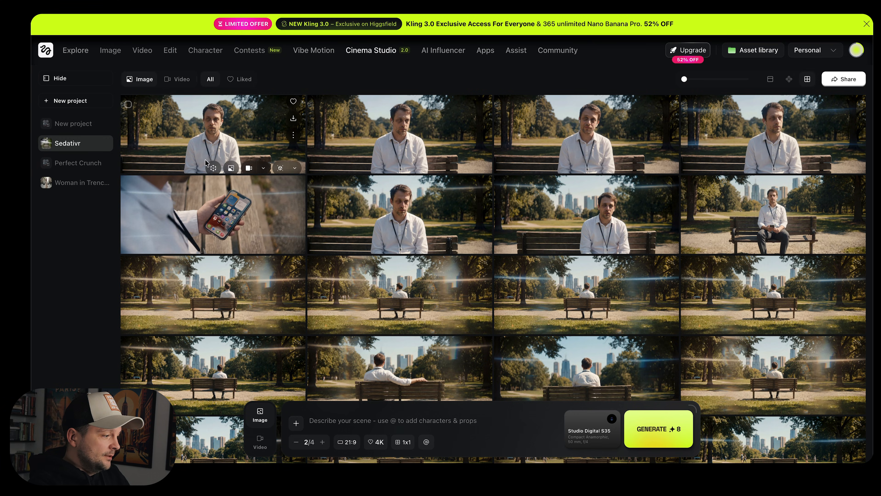
click(183, 222)
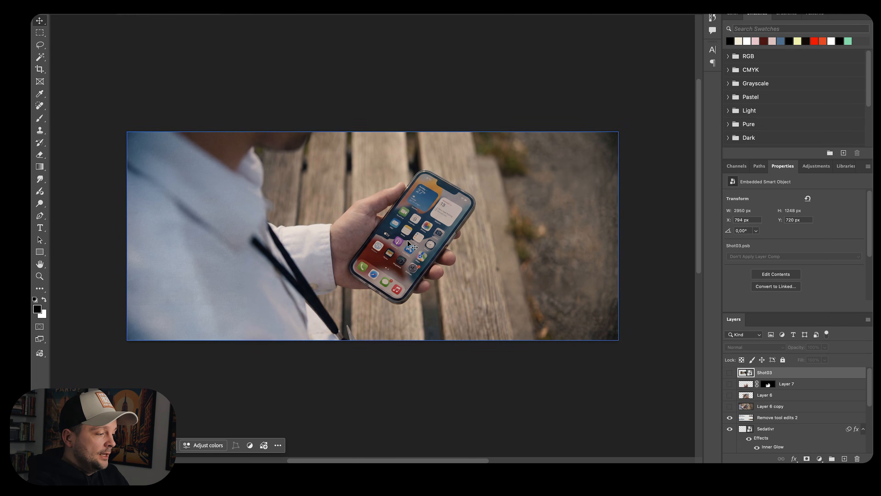
scroll(390, 252, up, 3)
scroll(389, 249, up, 3)
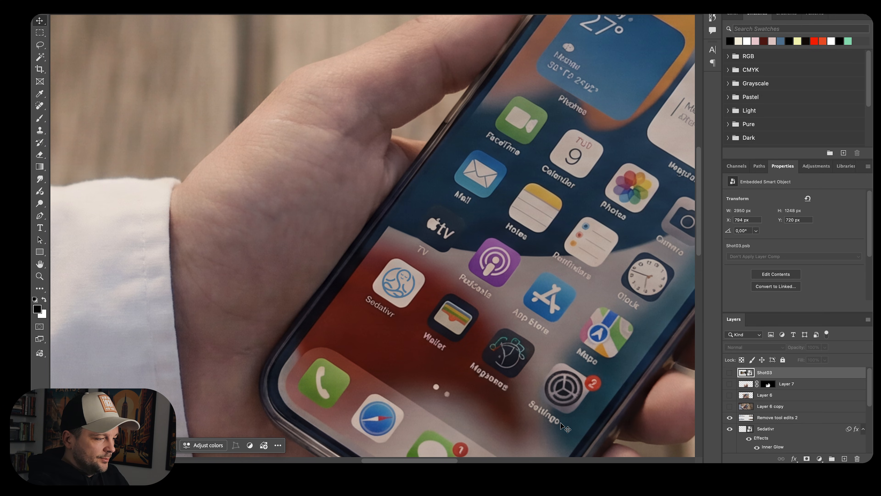
scroll(564, 428, down, 8)
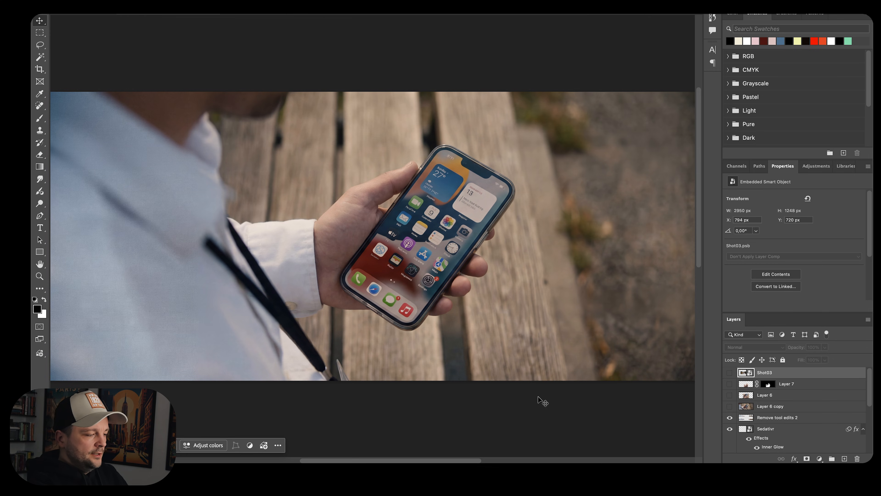
click(250, 473)
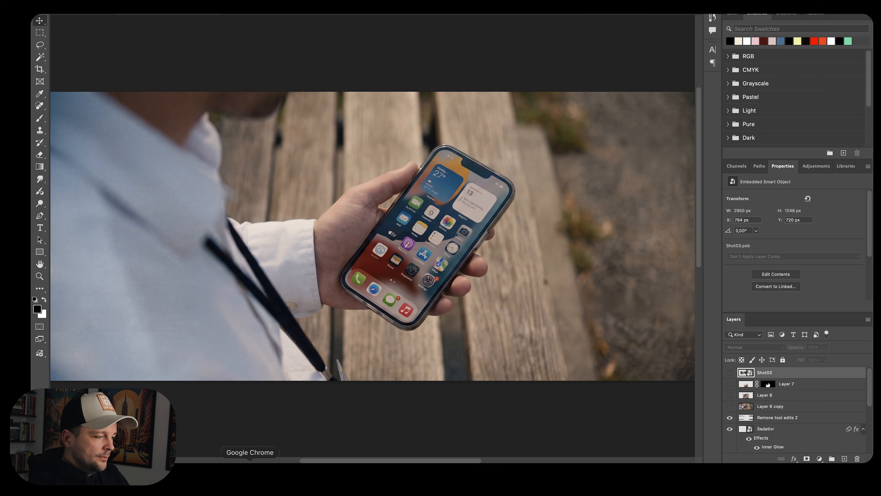
click(586, 371)
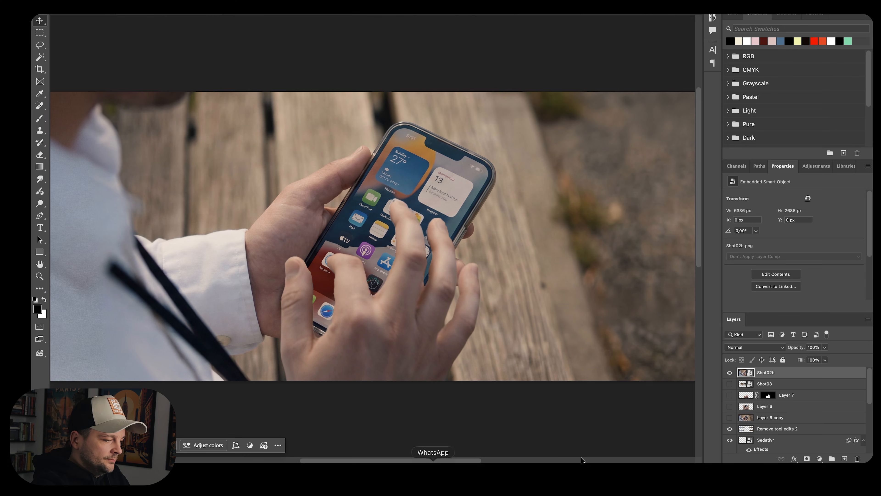
Scrub the edit timeline from the phone close-up into the ear-bud portrait shot
click(773, 461)
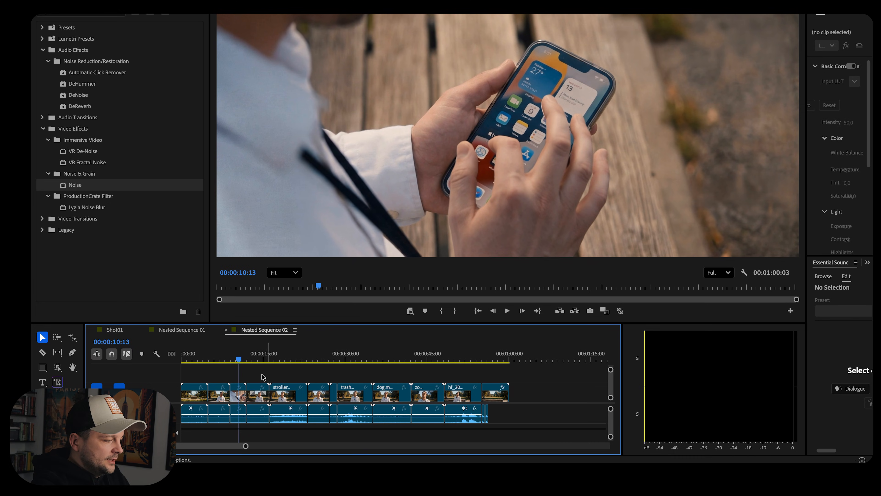
click(233, 358)
drag(232, 358, 252, 359)
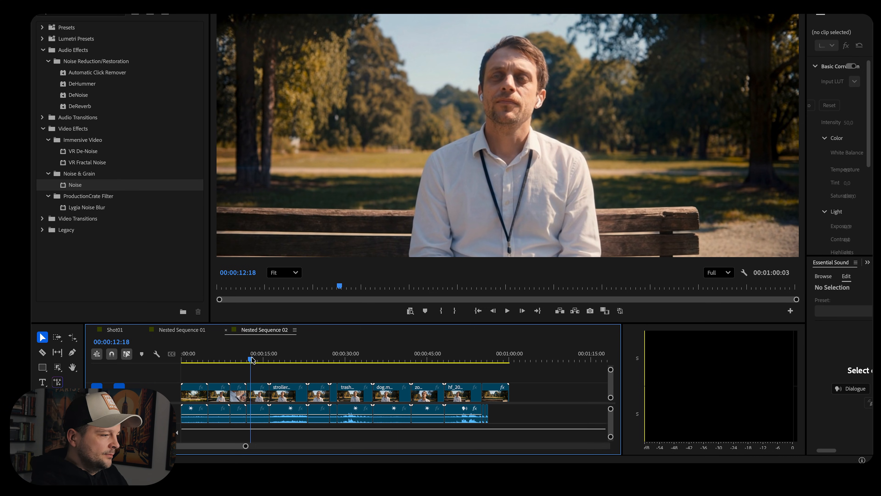
drag(253, 357, 259, 358)
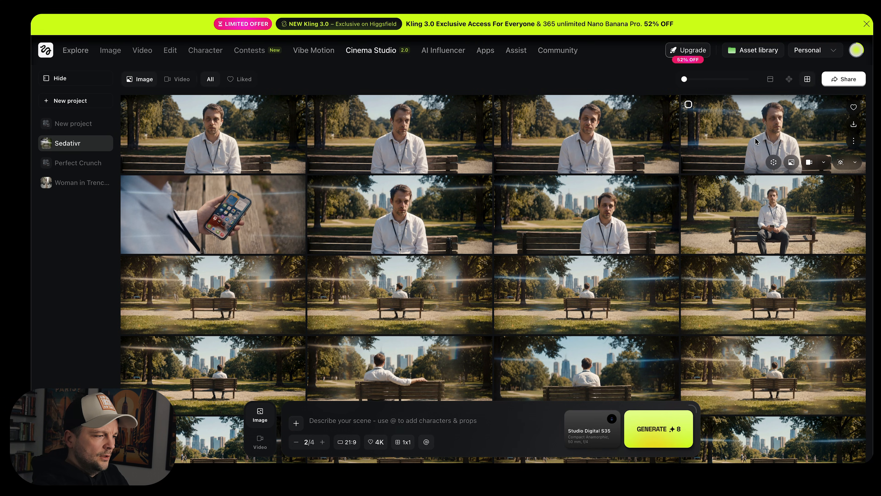
Open the ear-bud portrait image's details and compare it with the matching timeline shot
click(591, 128)
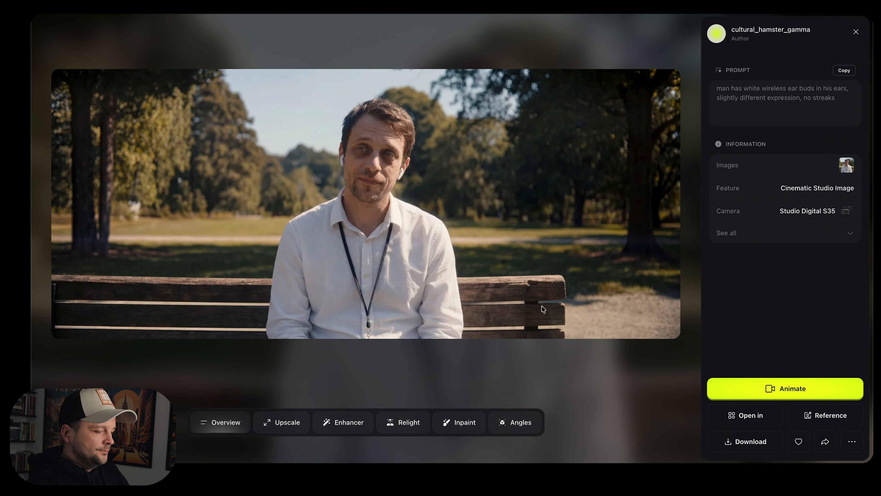
click(772, 462)
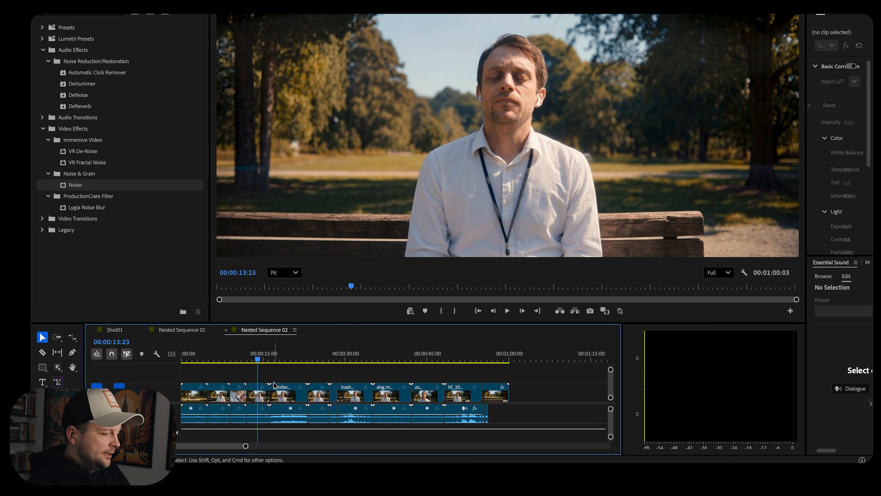
drag(263, 358, 308, 364)
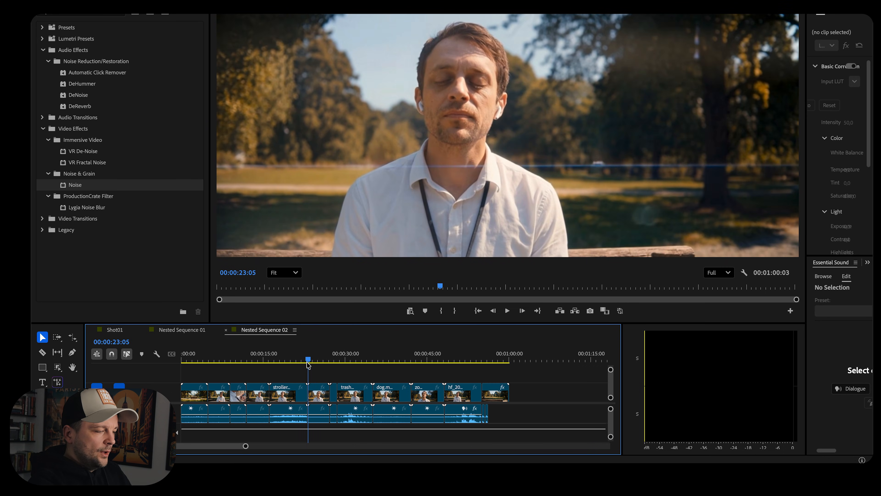
click(296, 394)
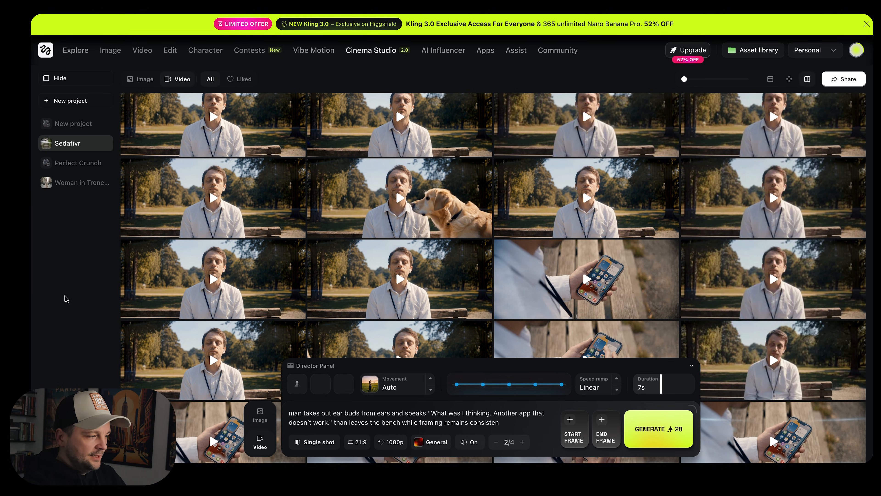
Select the stroller clip in the timeline and scrub through the following shots
mouse_move(234, 287)
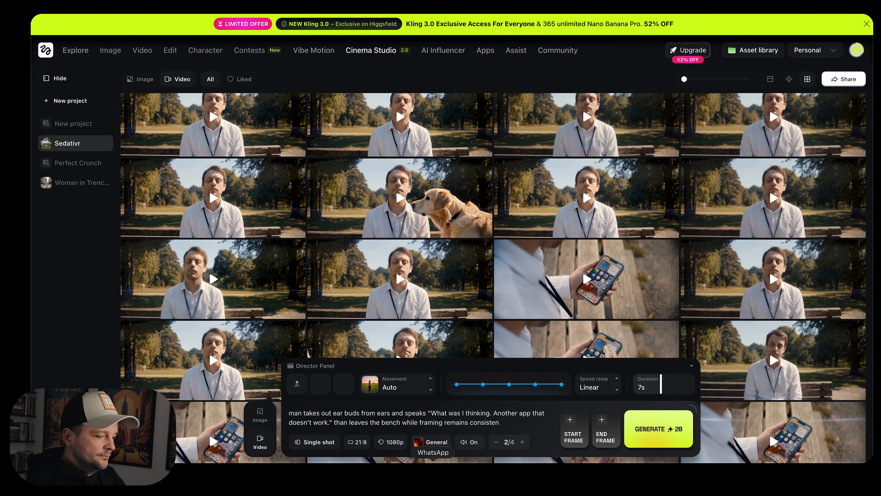
click(668, 476)
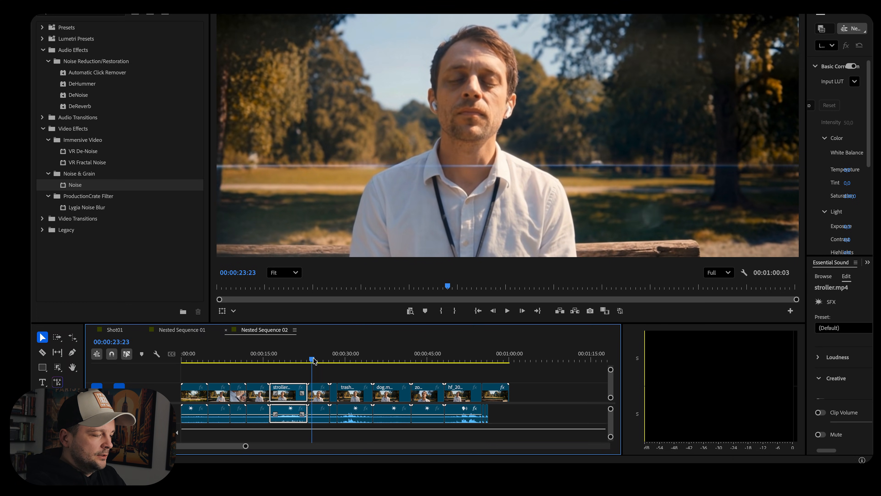
drag(313, 361, 350, 361)
drag(354, 362, 414, 364)
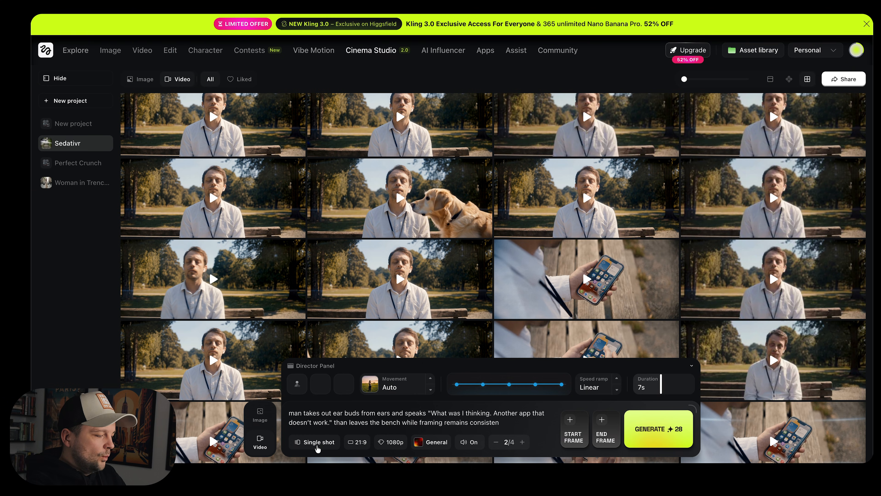
Switch the video generation to Multi-shot Manual and shorten the first scene by moving the divider
click(321, 442)
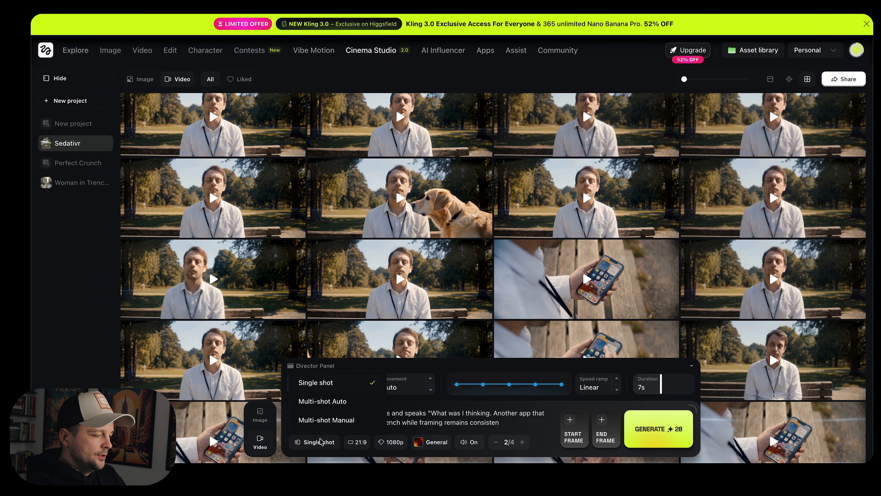
click(336, 420)
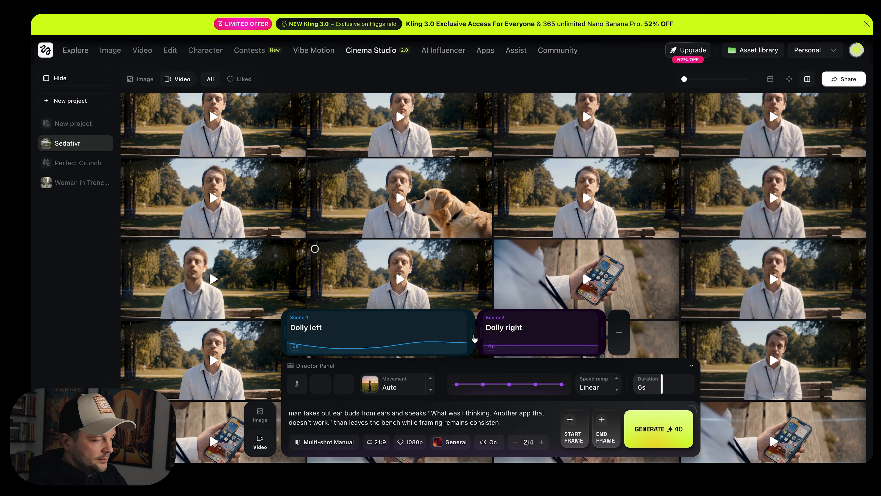
drag(473, 335, 411, 334)
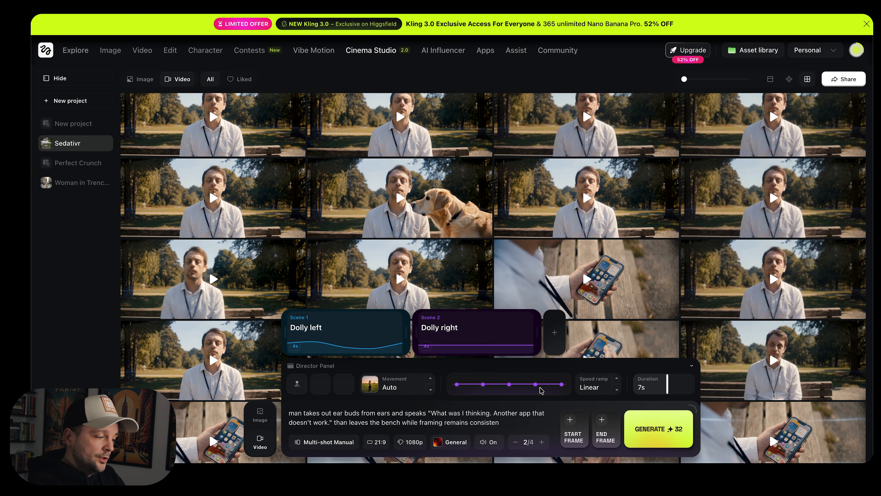
Browse the camera movement presets and close the list
click(410, 387)
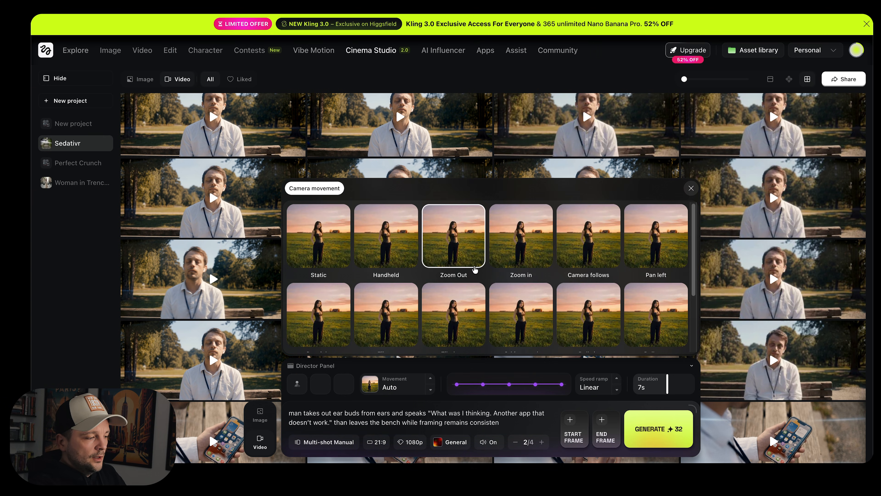
scroll(475, 269, down, 3)
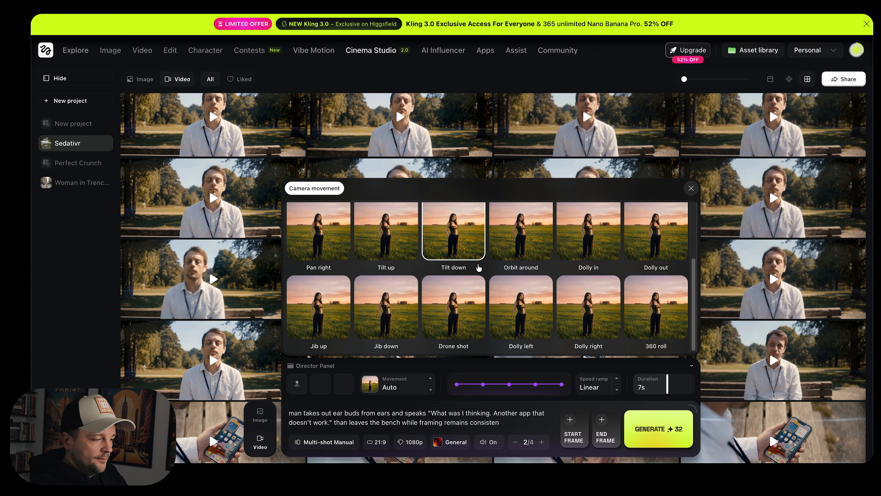
click(464, 413)
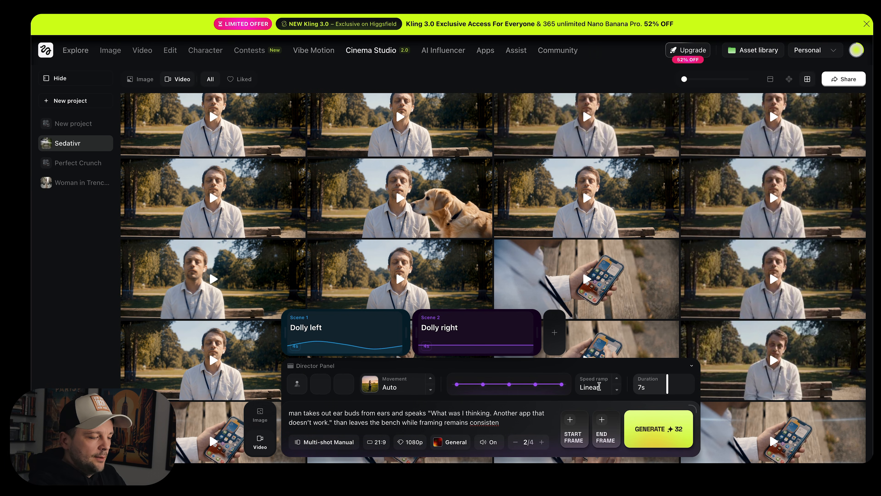
Reshape the speed ramp curve and set the speed ramp to Impact
drag(535, 384, 535, 376)
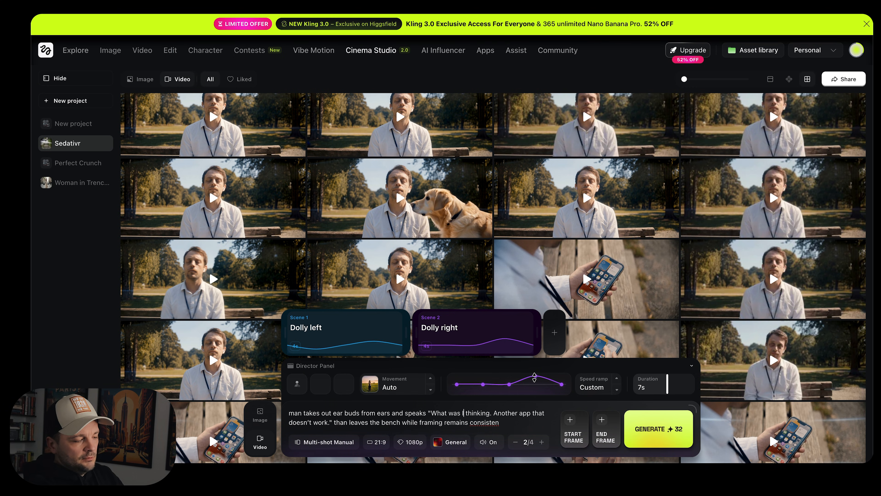
click(618, 380)
click(618, 380)
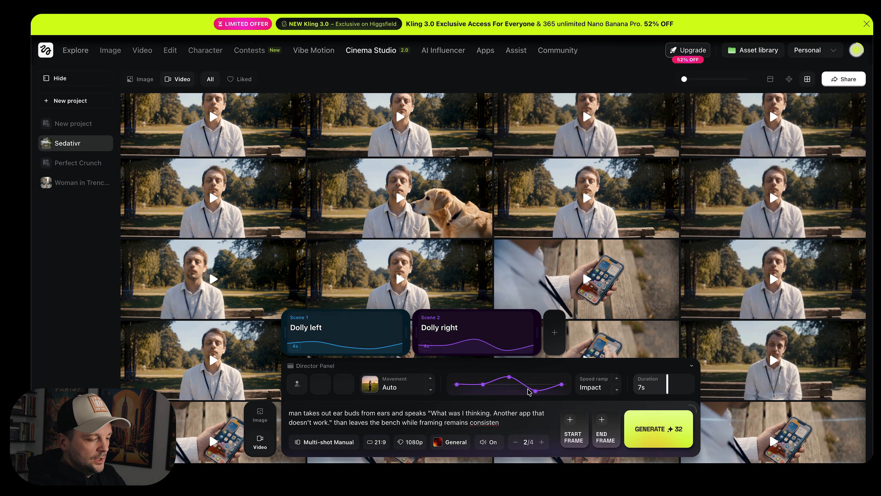
Set the second scene's speed ramp to Speed up
click(616, 378)
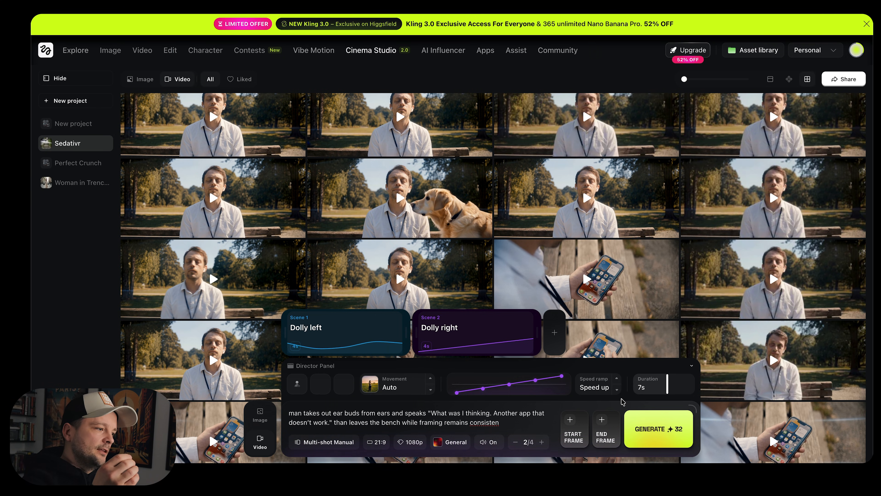
scroll(571, 233, up, 4)
scroll(572, 233, down, 1)
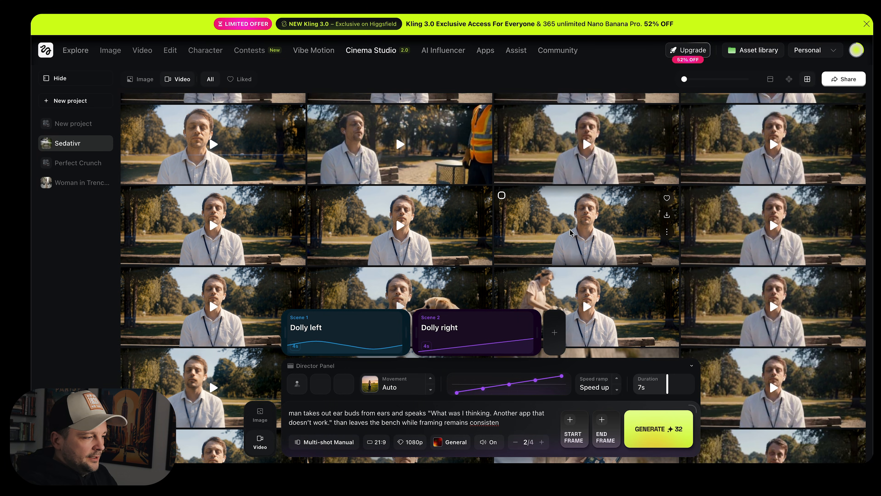
scroll(572, 233, up, 2)
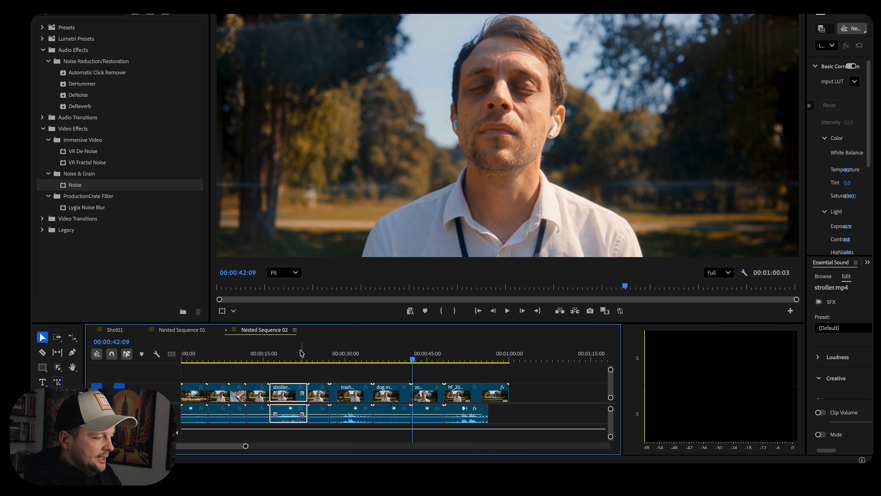
Switch to Premiere Pro and scrub and play back the edited park bench sequence in the timeline
drag(293, 358, 452, 361)
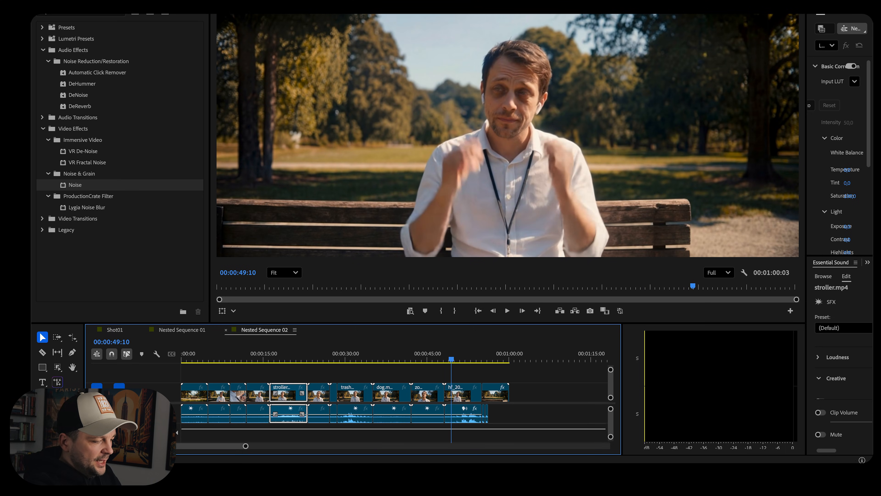
key(space)
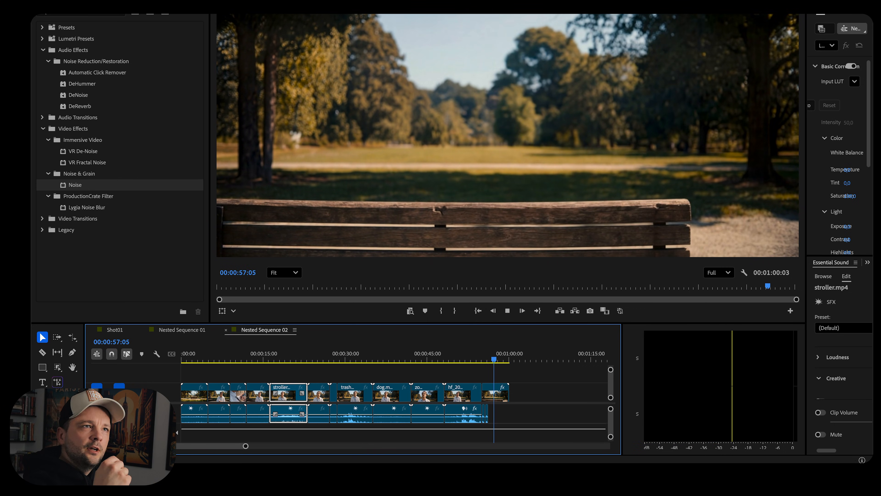
click(465, 360)
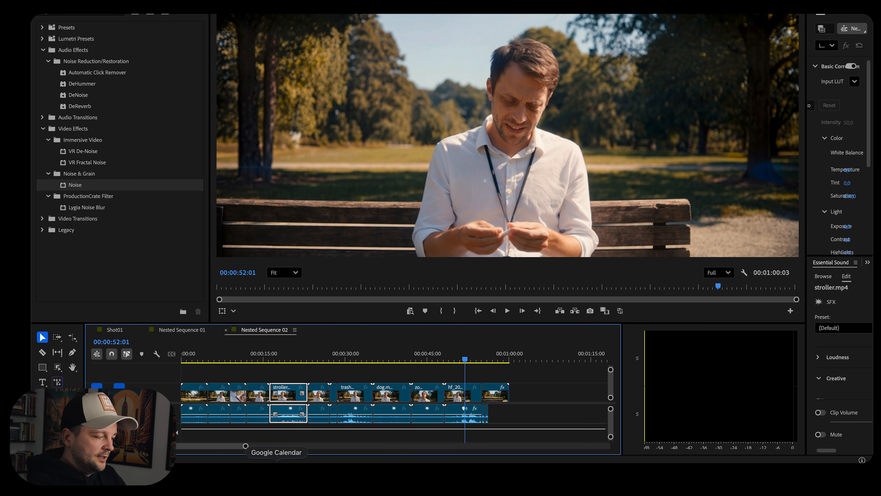
click(250, 476)
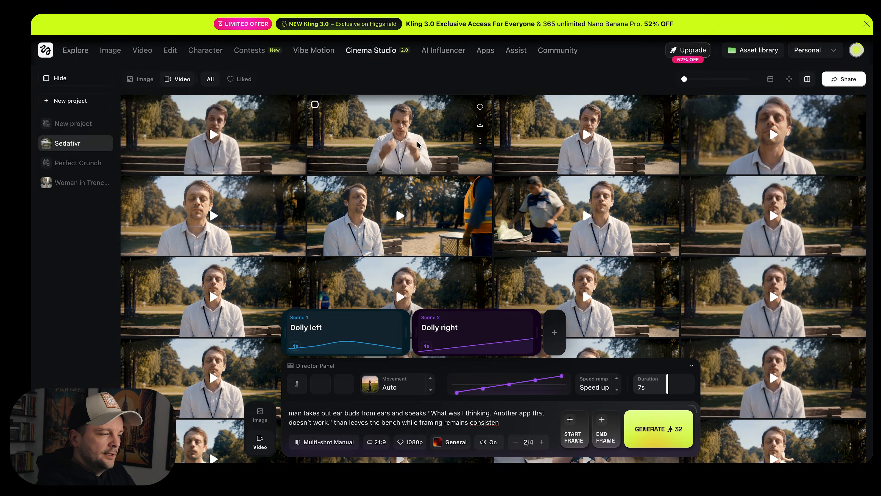
Open a generated bench clip to review its prompt and details, then close the preview
click(418, 145)
click(61, 345)
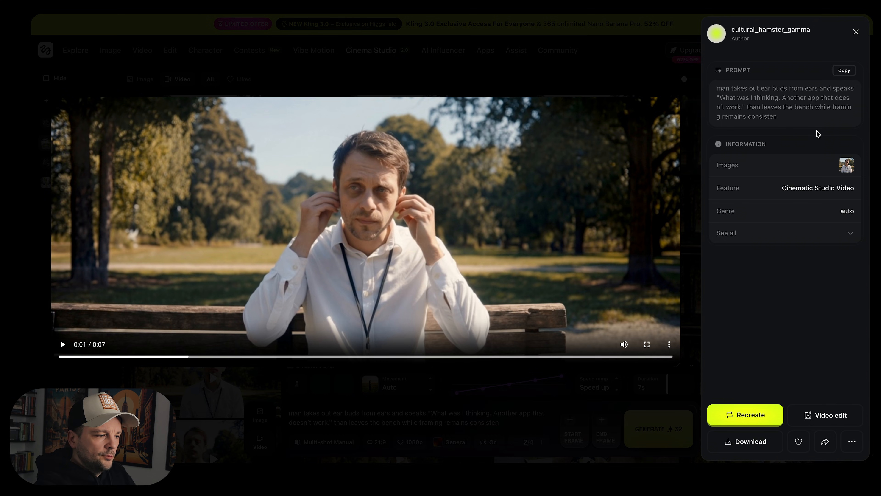
drag(722, 98, 742, 107)
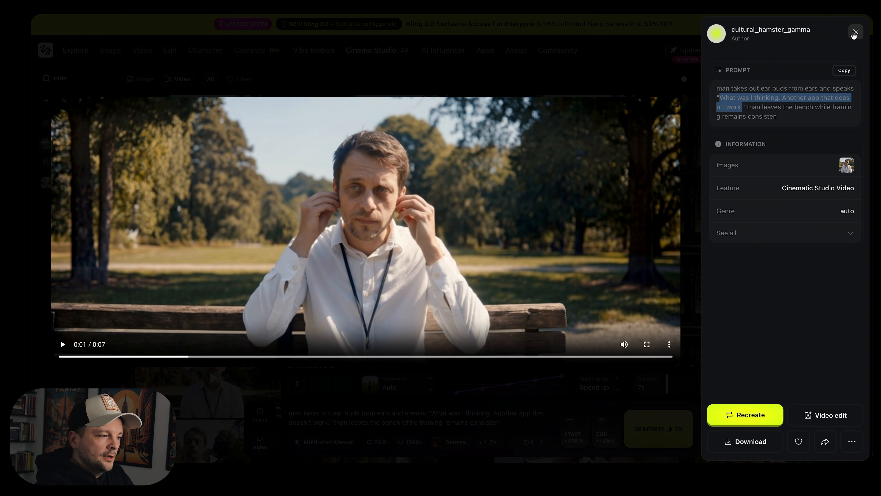
click(855, 32)
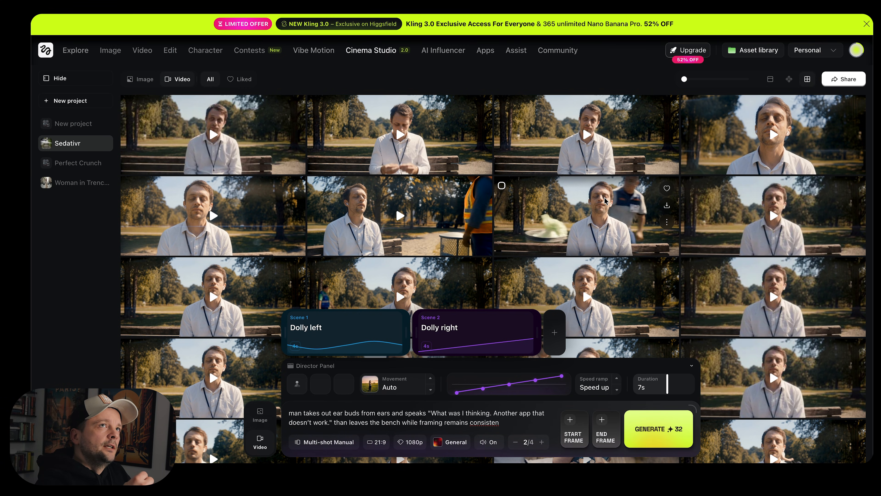